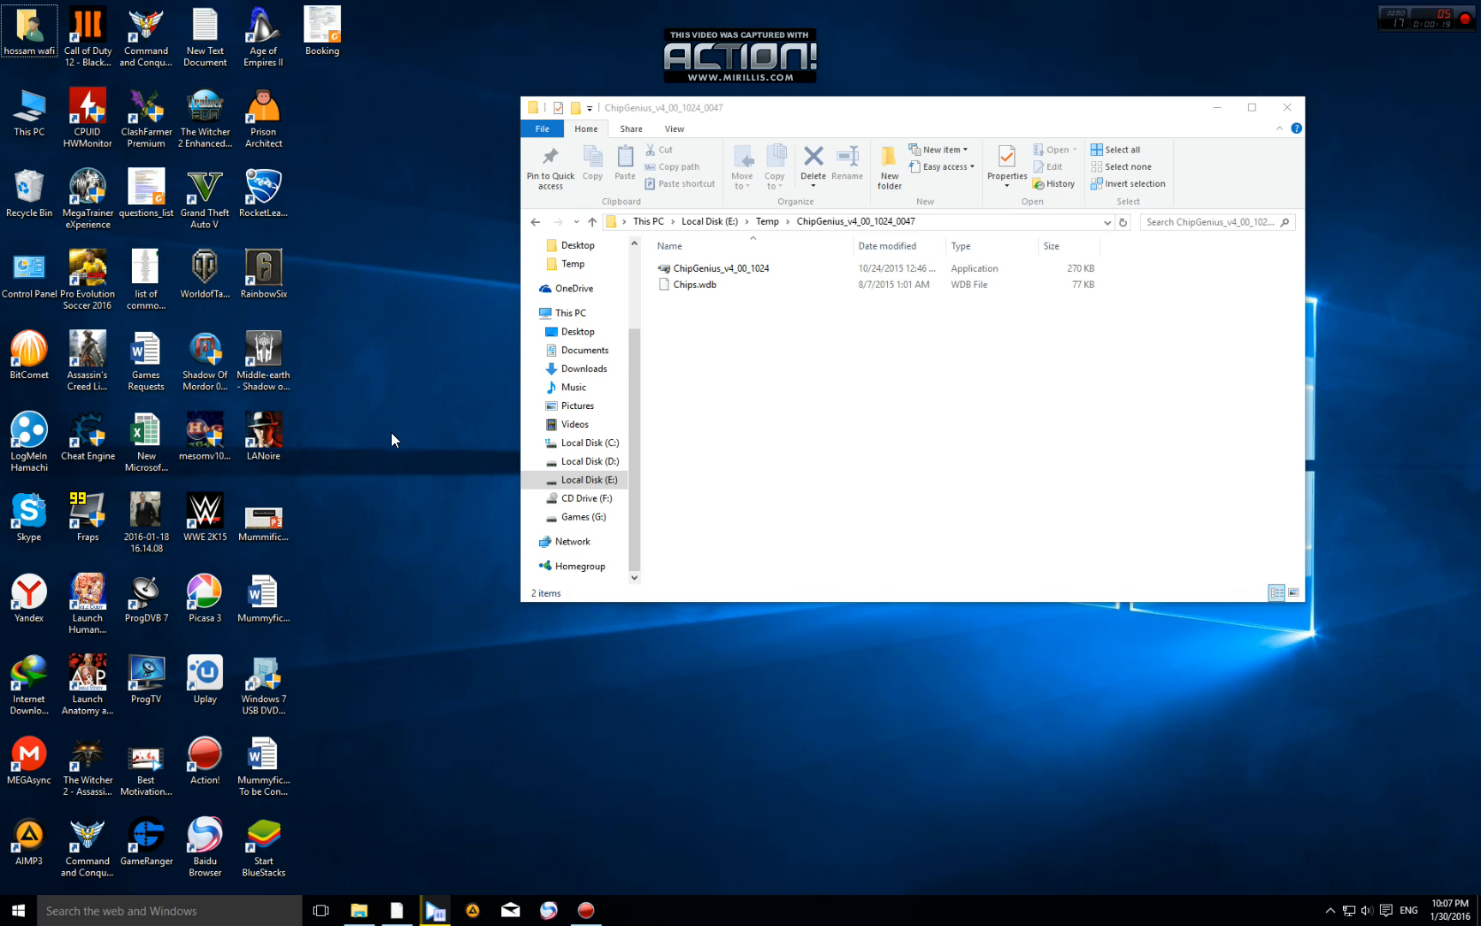
Step: Refresh the desktop so the newly connected PUBLIC USB drive is recognised
right_click(382, 485)
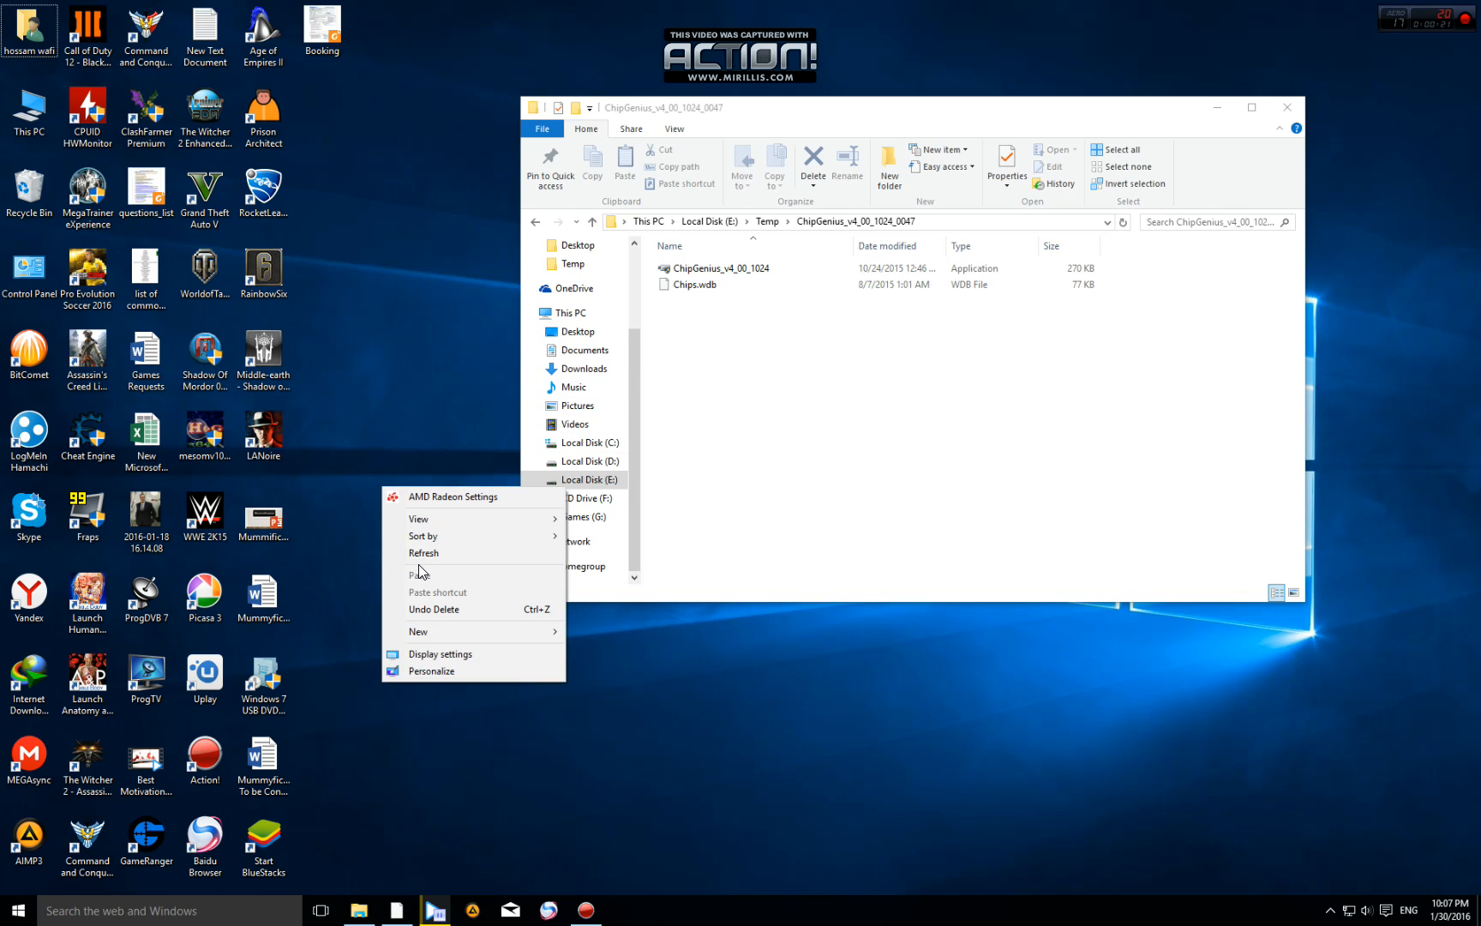
click(420, 556)
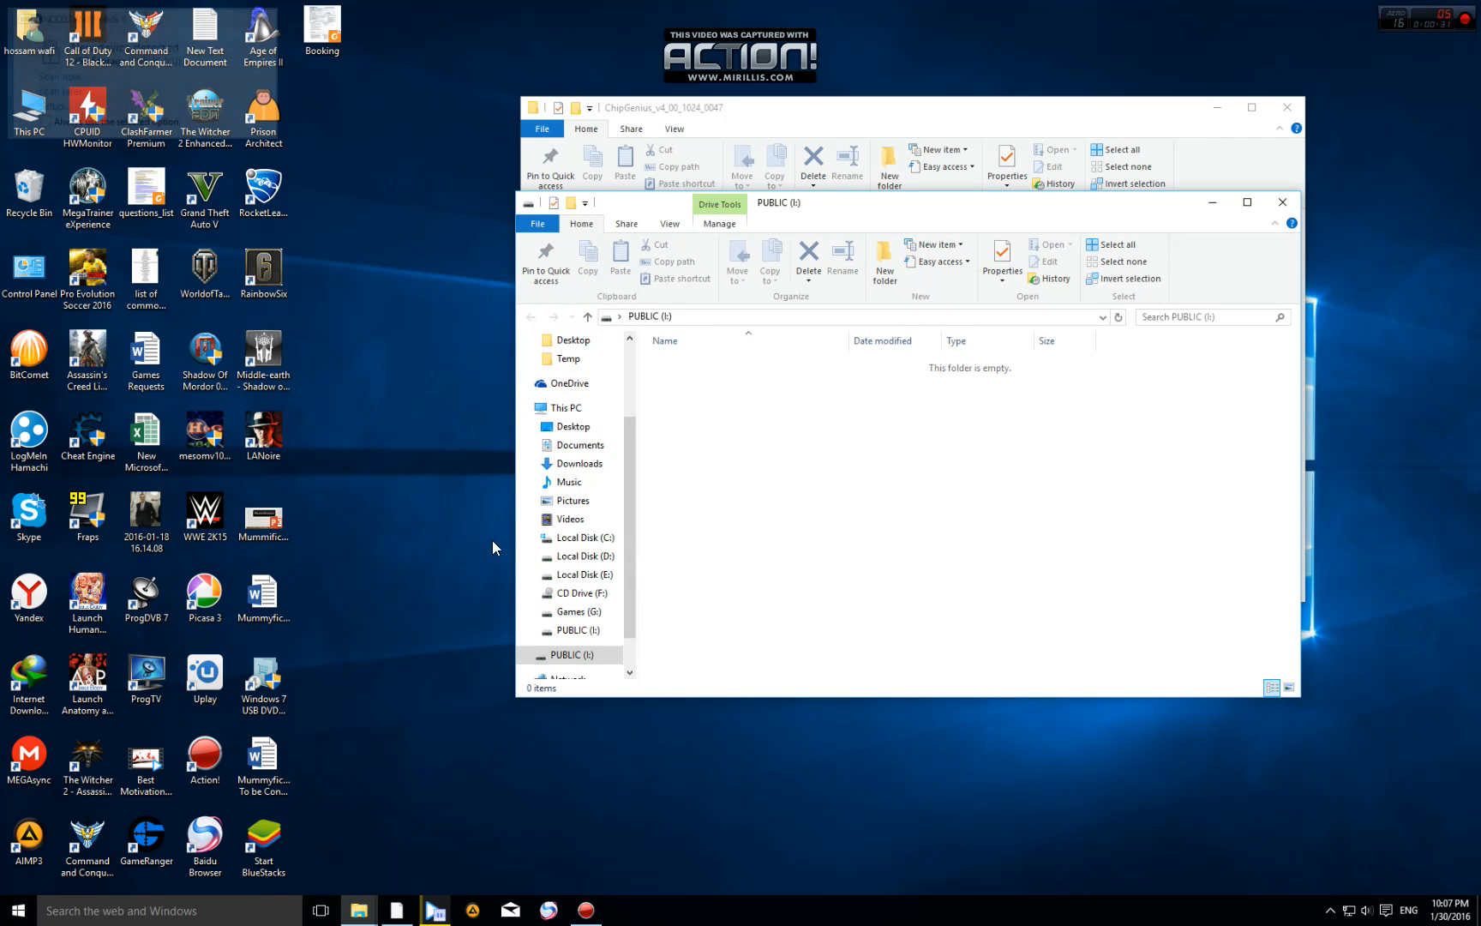
Step: Close the empty PUBLIC (I:) window and launch ChipGenius_v4_00_1024 on the flash drive
click(1282, 207)
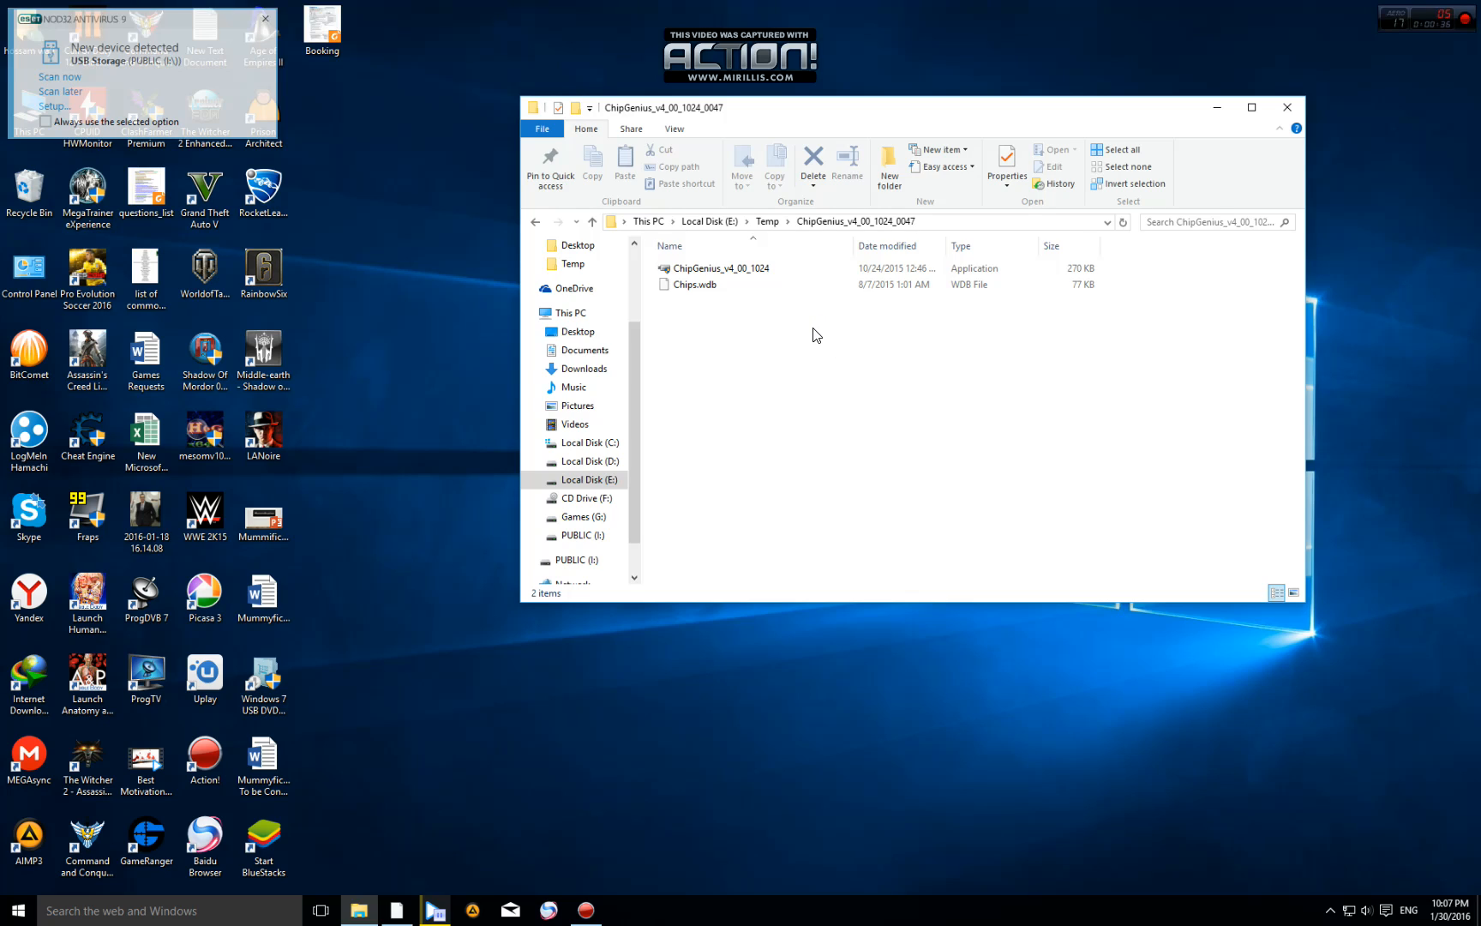
right_click(710, 274)
click(758, 296)
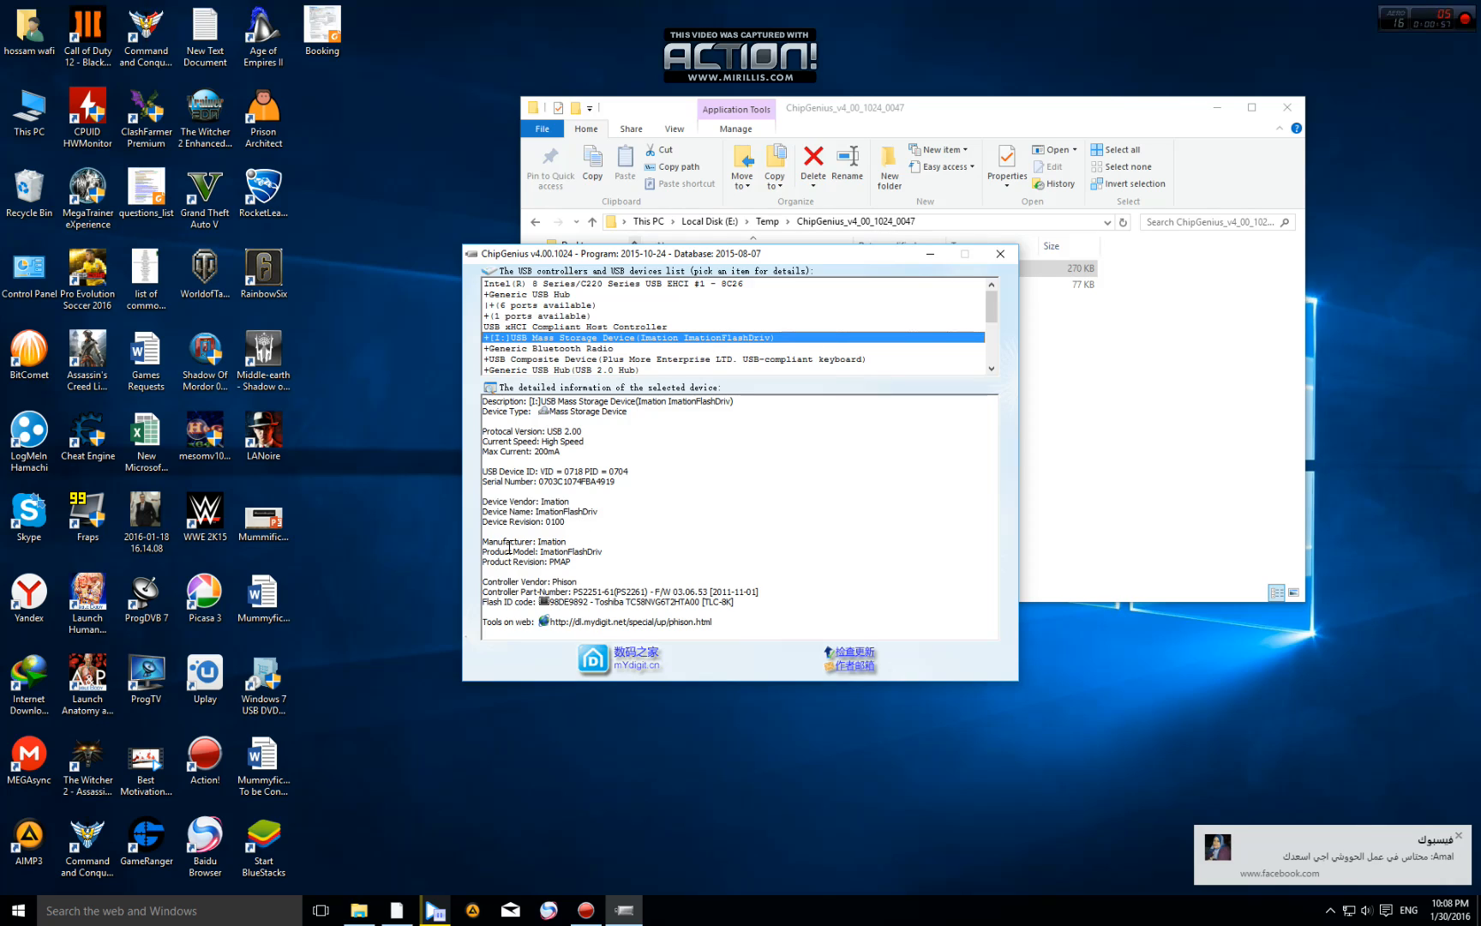
Step: Review the protocol, speed and current lines, then copy the full flash report to the clipboard
drag(483, 424, 584, 452)
click(522, 450)
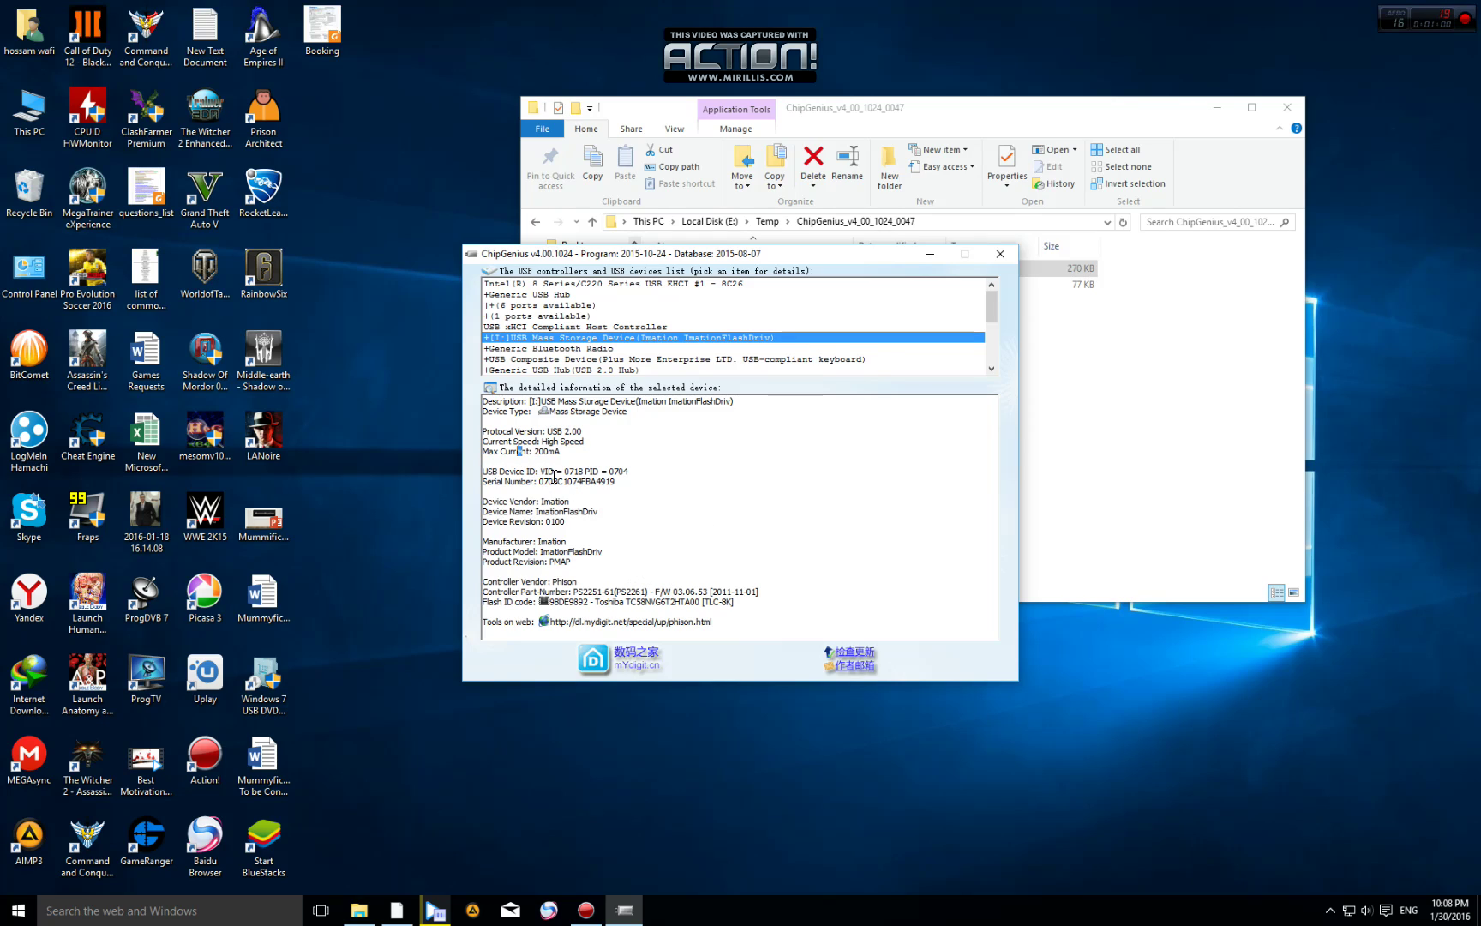
double_click(655, 498)
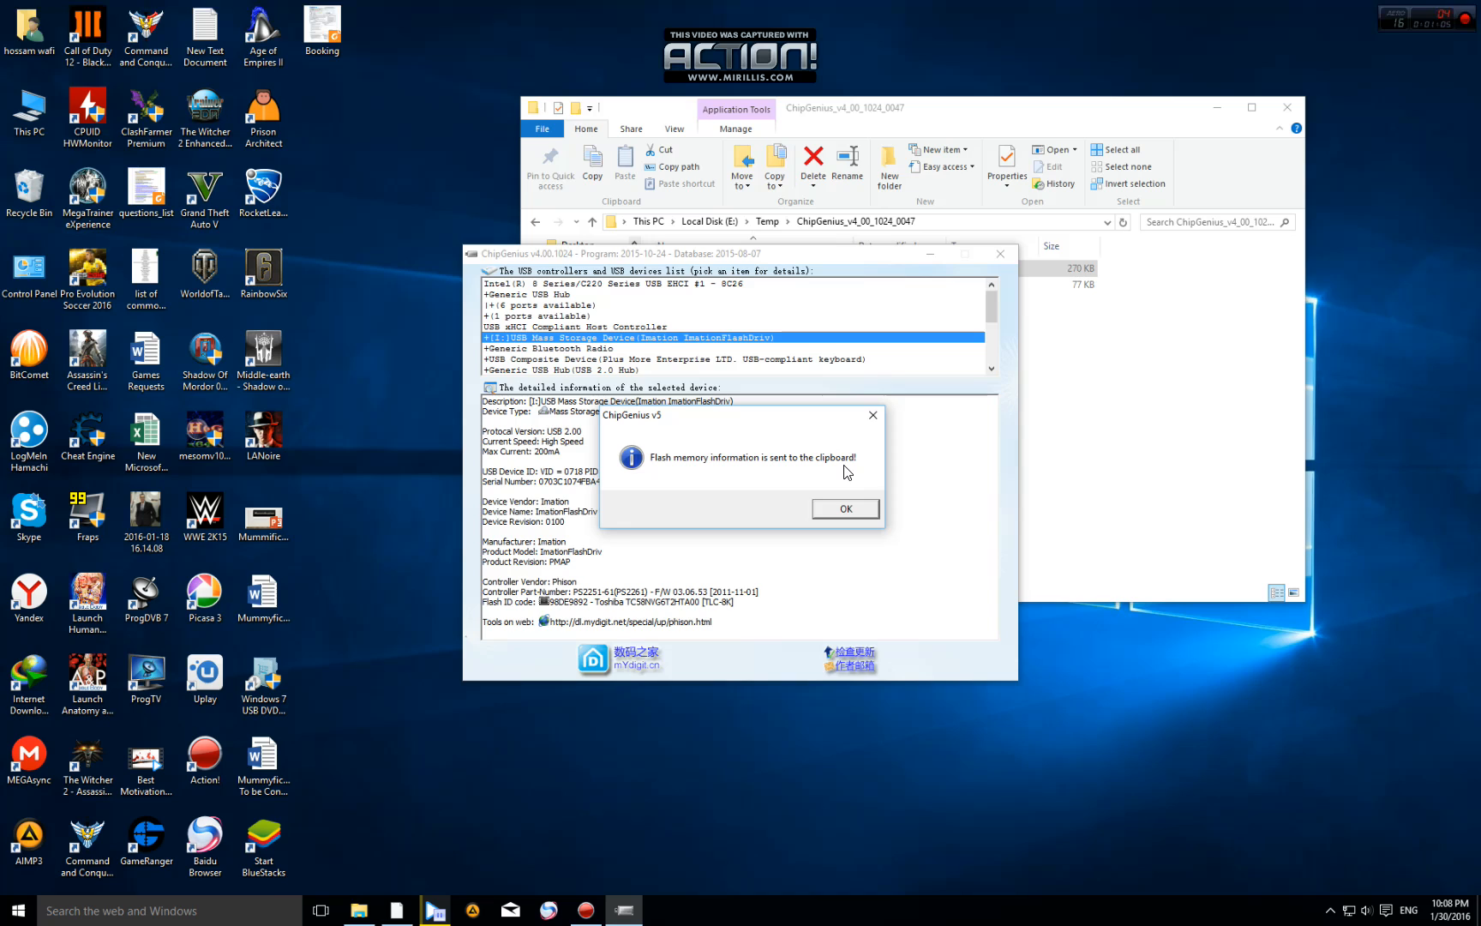
click(844, 510)
Step: Create a new text document in the ChipGenius folder and paste the report into Notepad
click(360, 912)
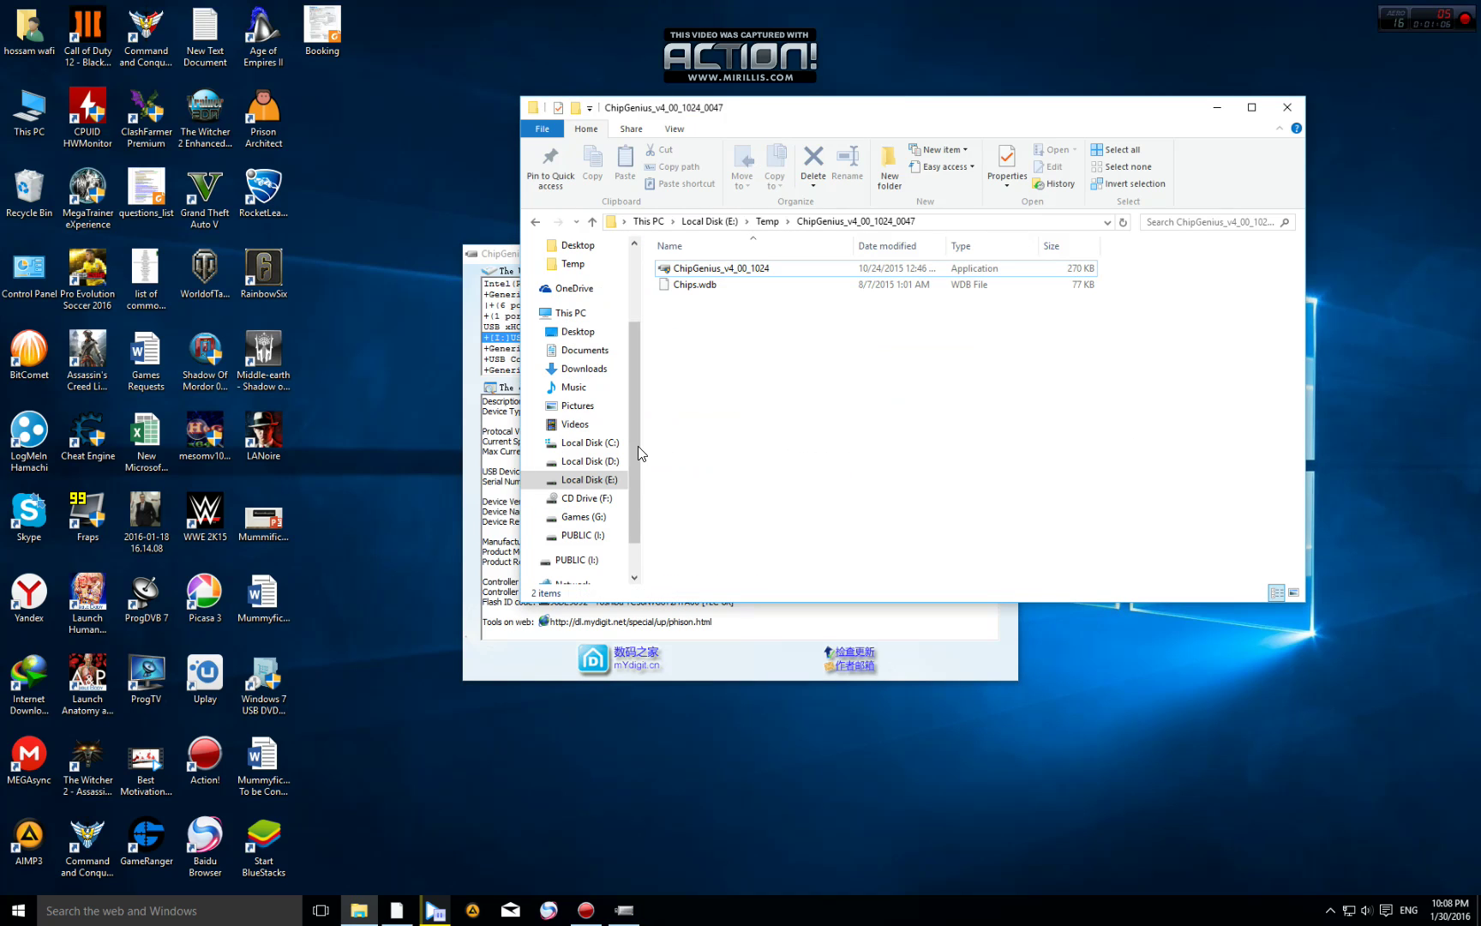
right_click(701, 444)
mouse_move(737, 653)
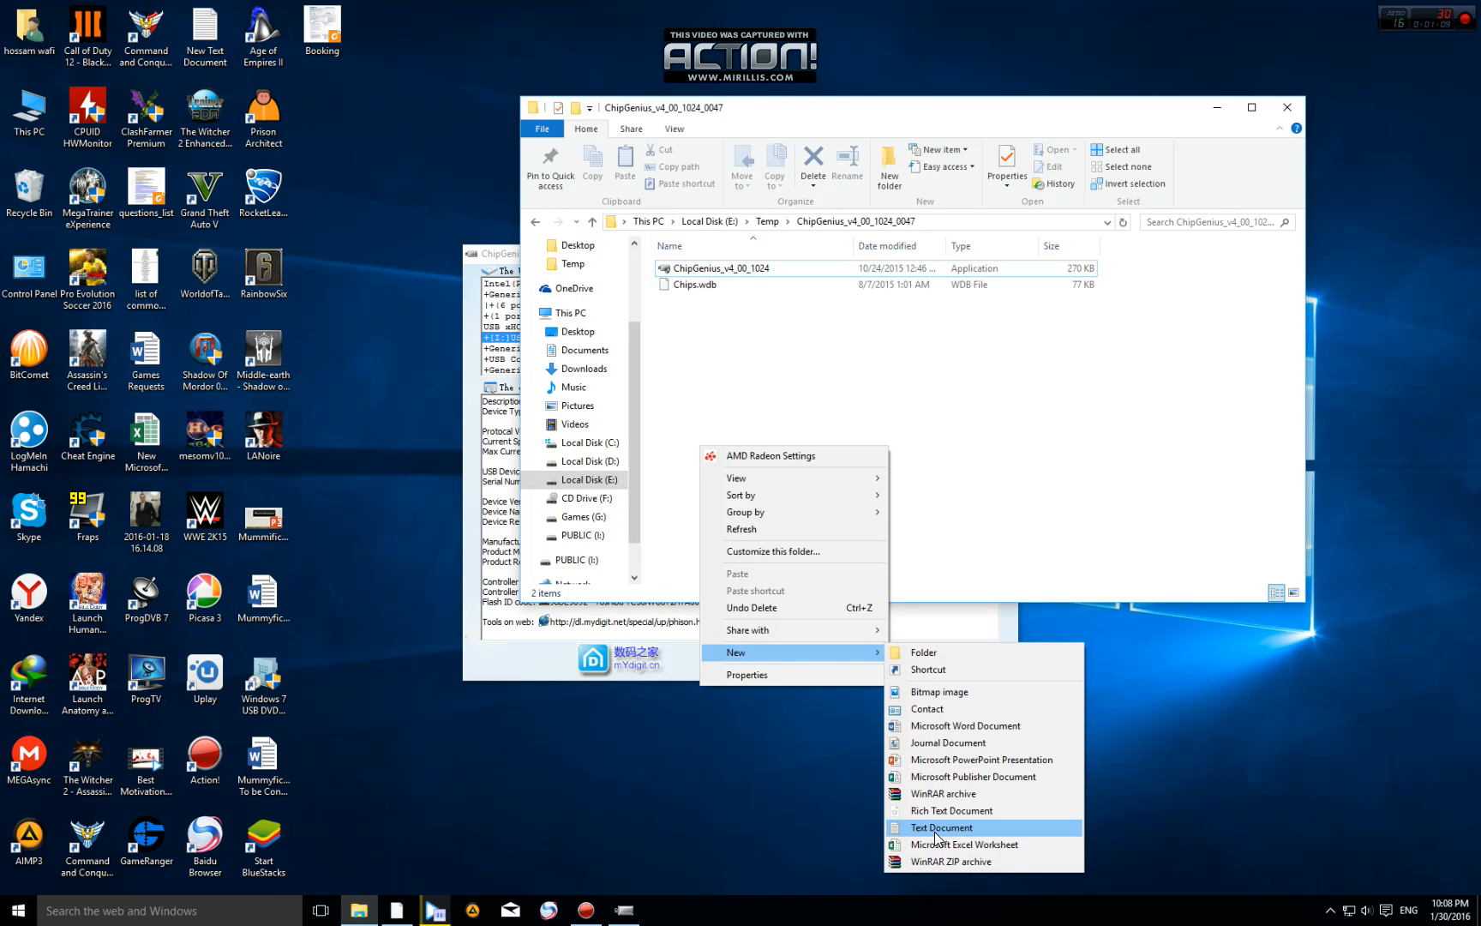
click(935, 829)
key(Return)
double_click(719, 299)
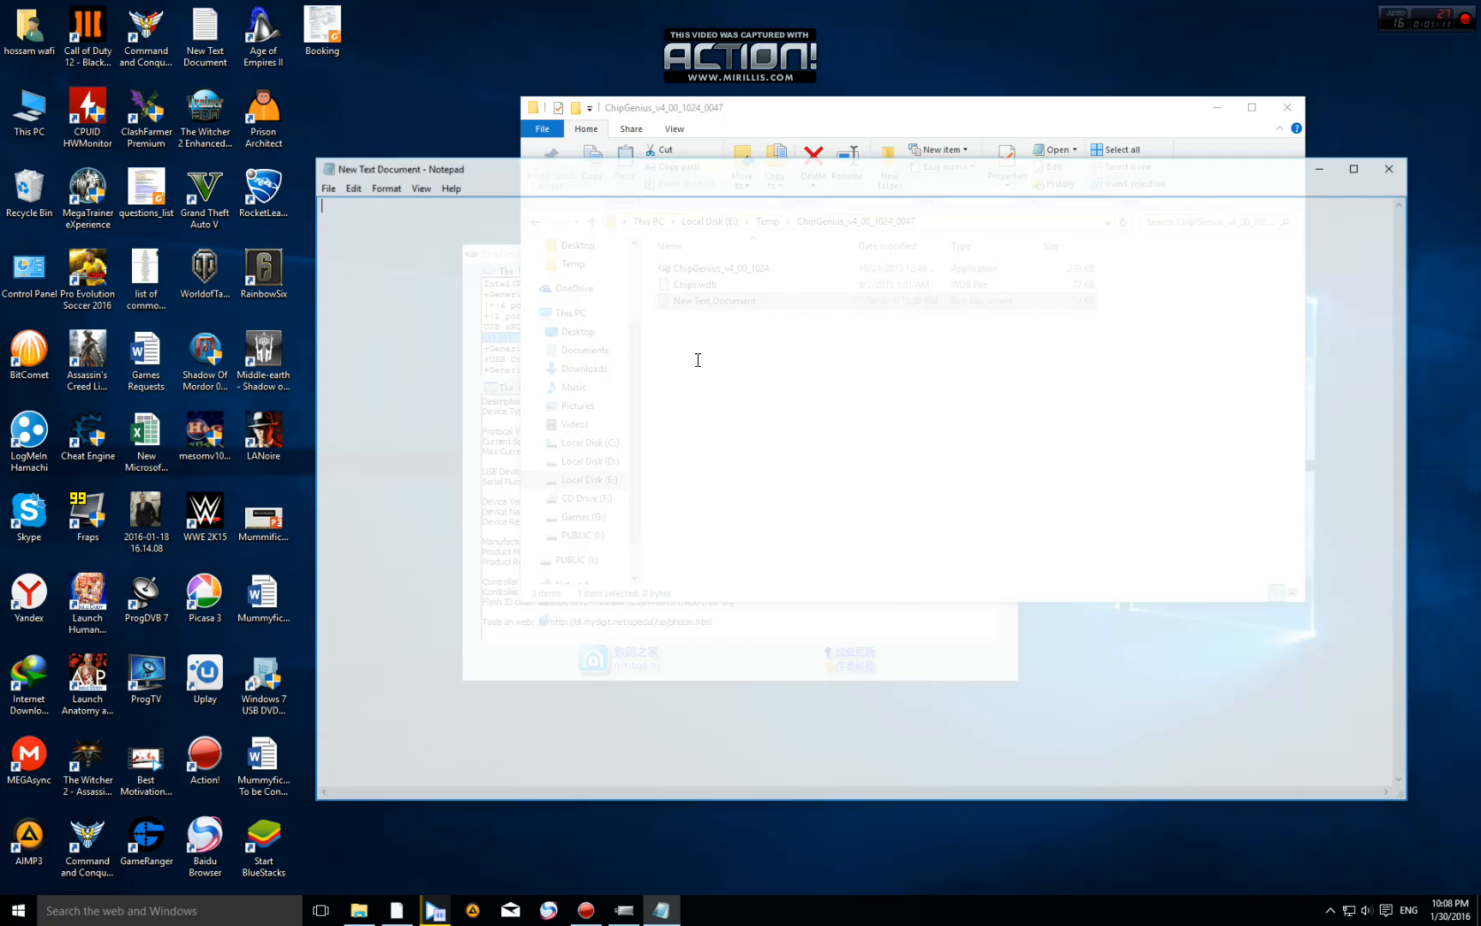
right_click(720, 419)
click(756, 484)
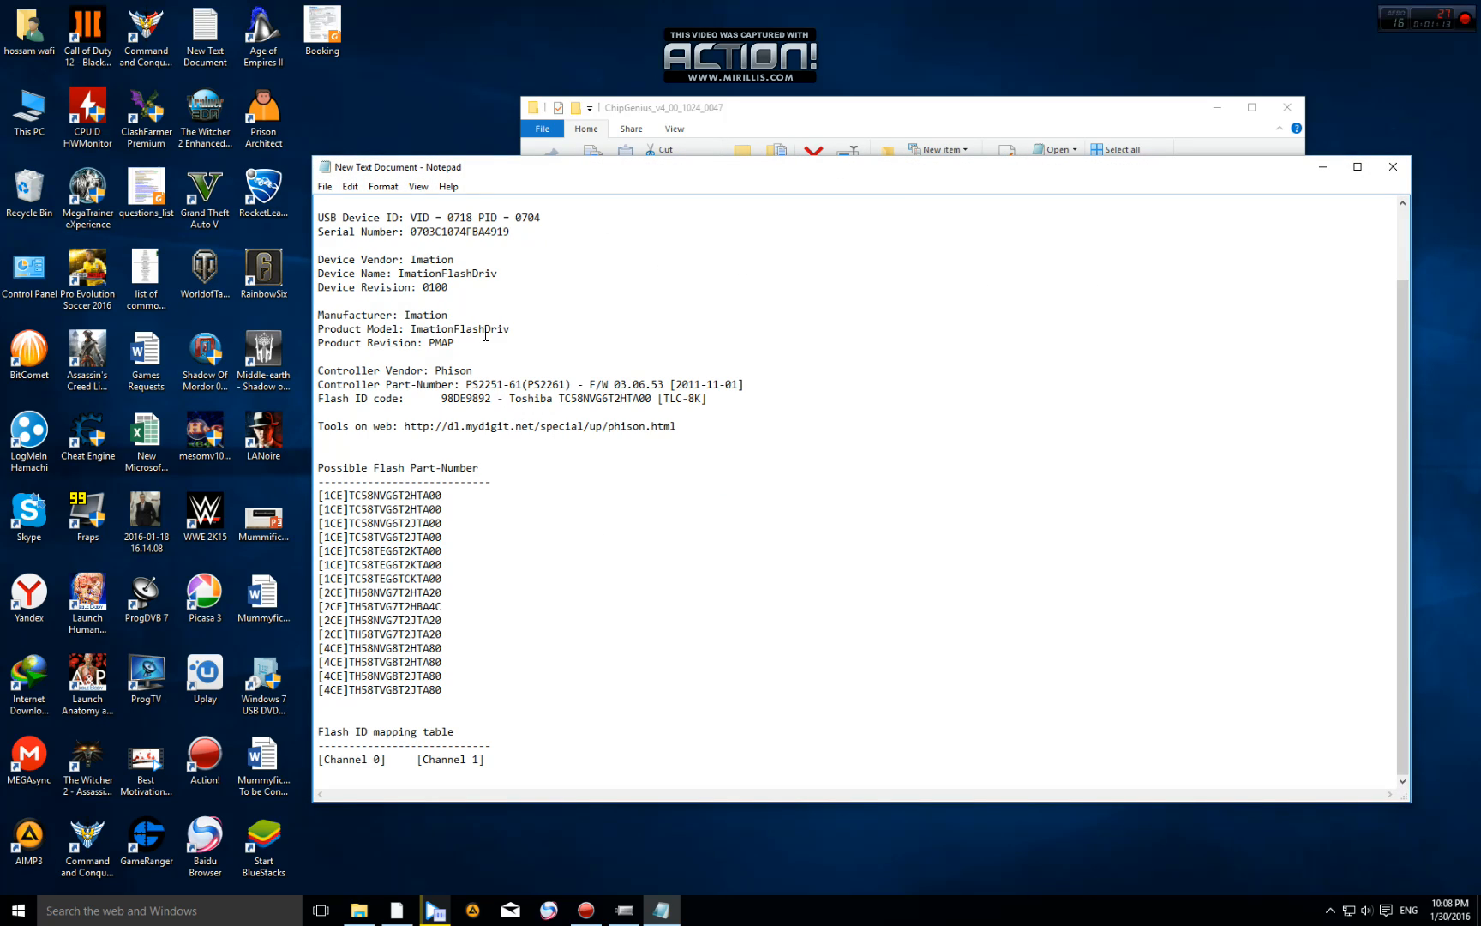
scroll(486, 337, up, 2)
scroll(484, 337, up, 1)
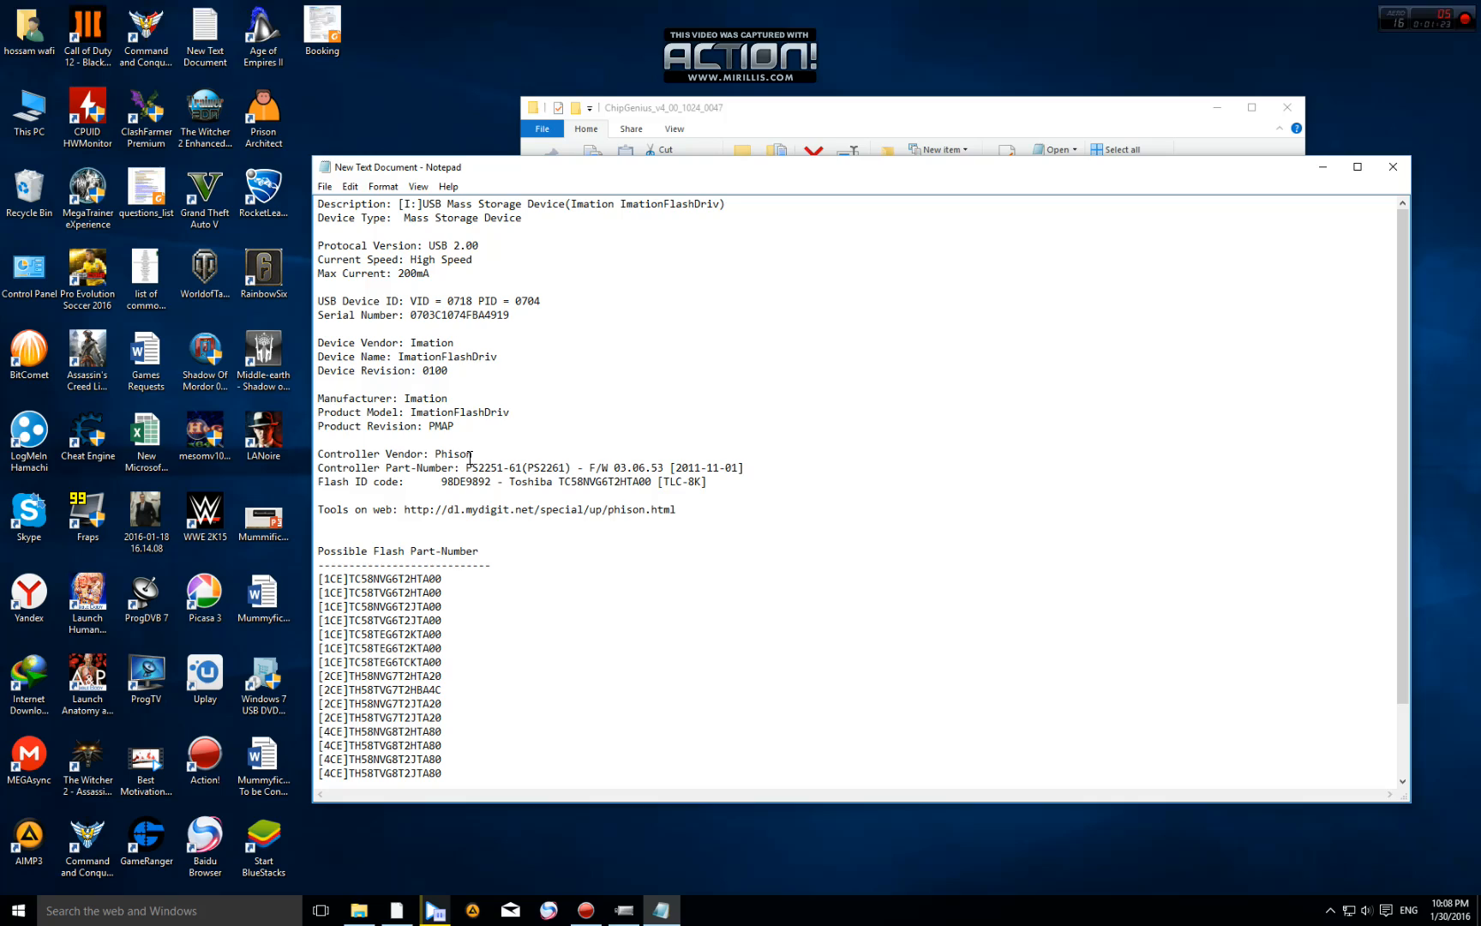
Step: Examine the Controller Vendor Phison and select the part number PS2251-61(PS2261) for copying
drag(318, 454, 429, 456)
click(437, 453)
drag(437, 454, 474, 455)
drag(319, 468, 568, 470)
right_click(559, 469)
Step: Copy the part number and return to the Flash Drive Repair site's homepage in the browser
click(597, 513)
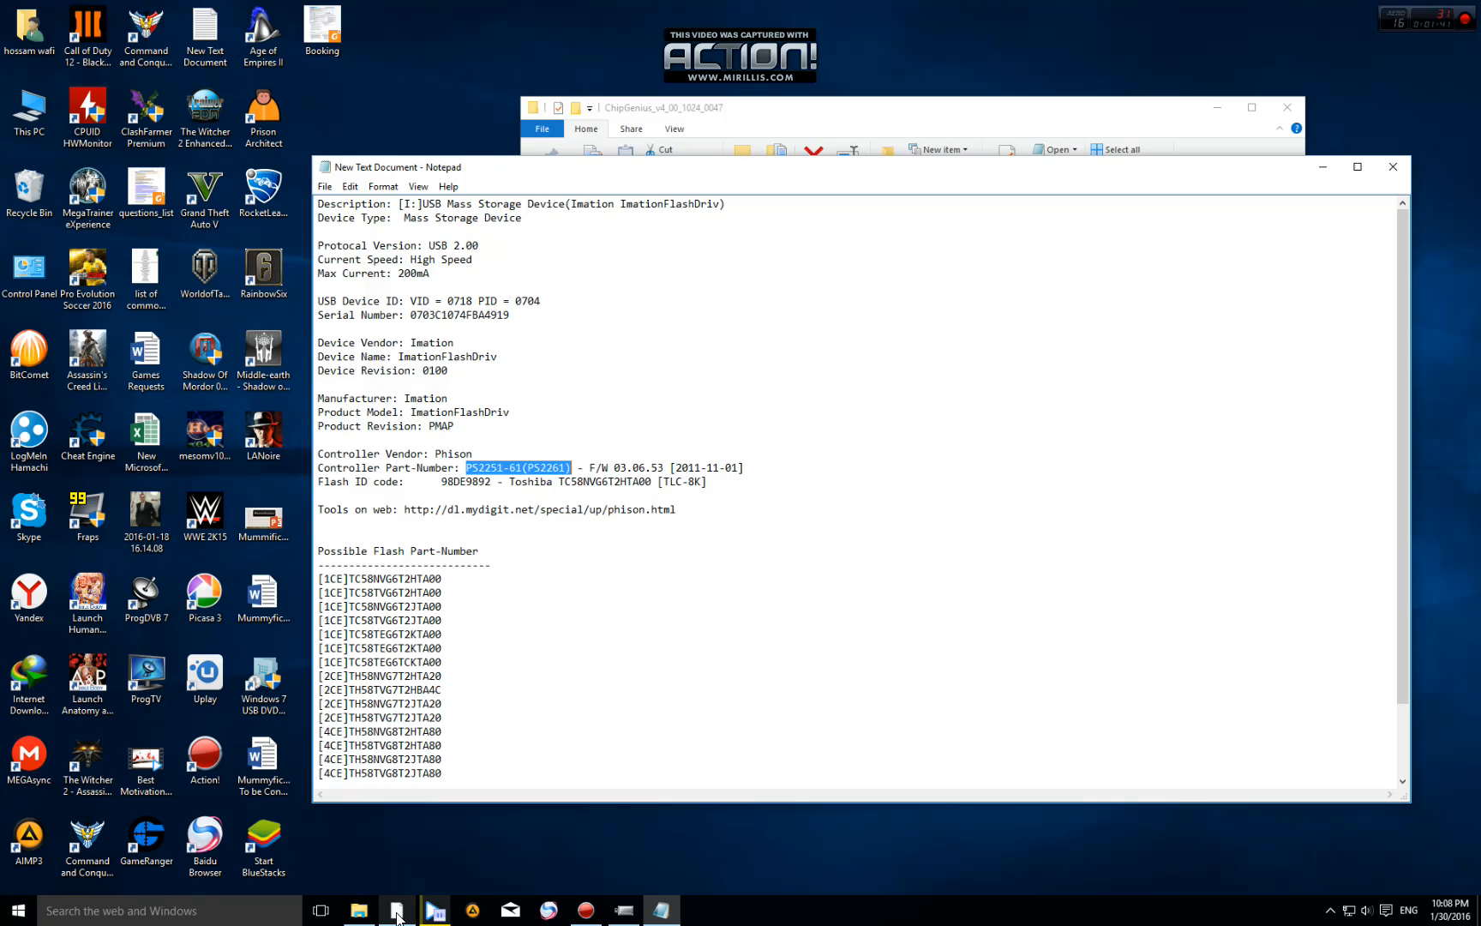
click(397, 914)
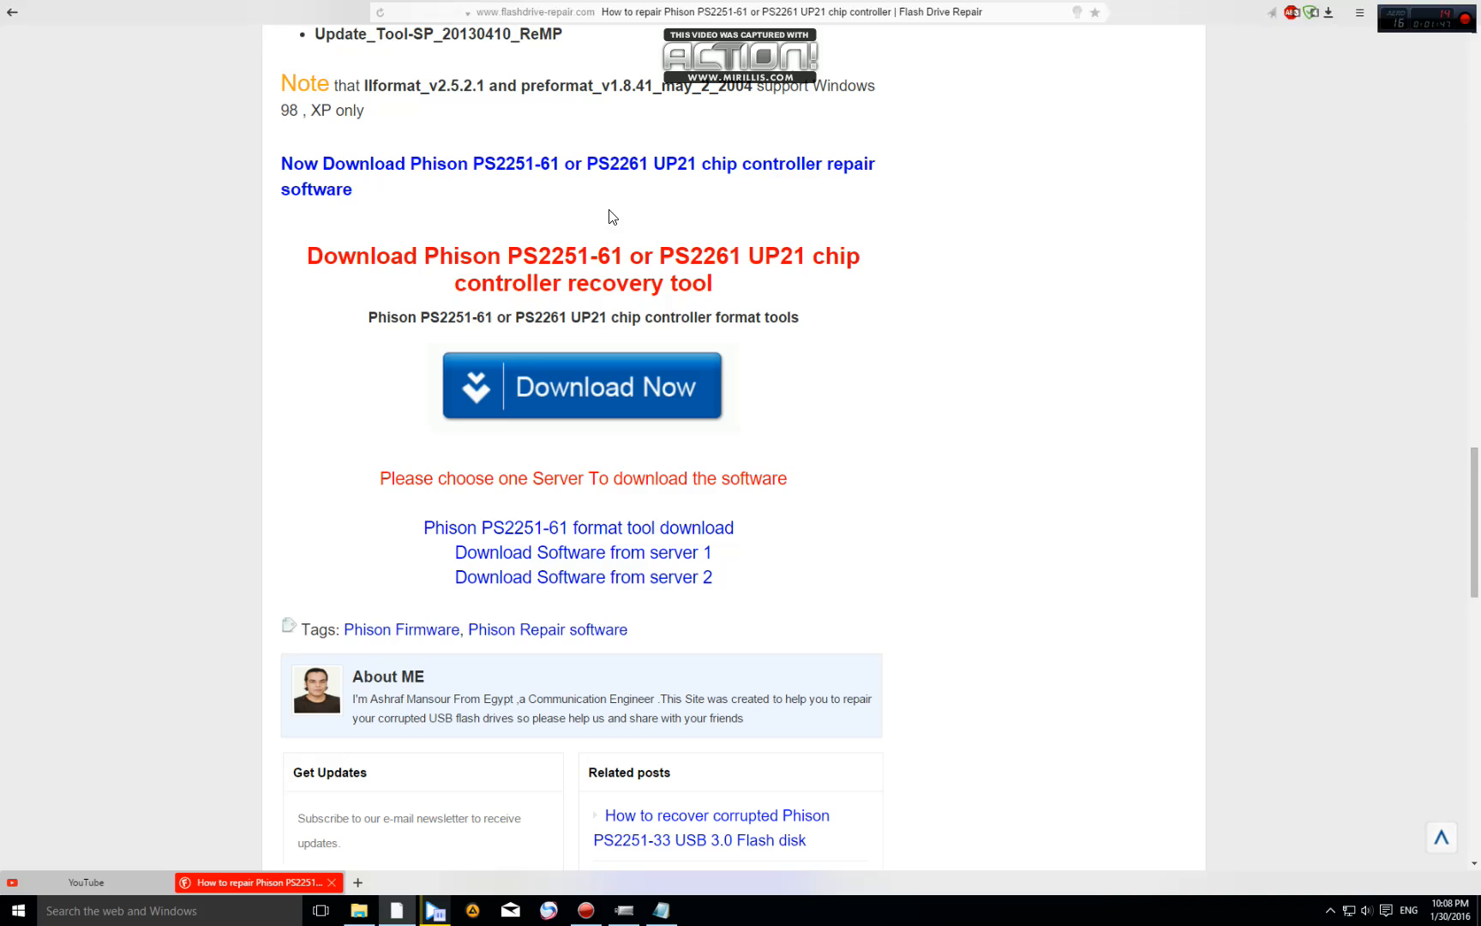
scroll(353, 410, up, 10)
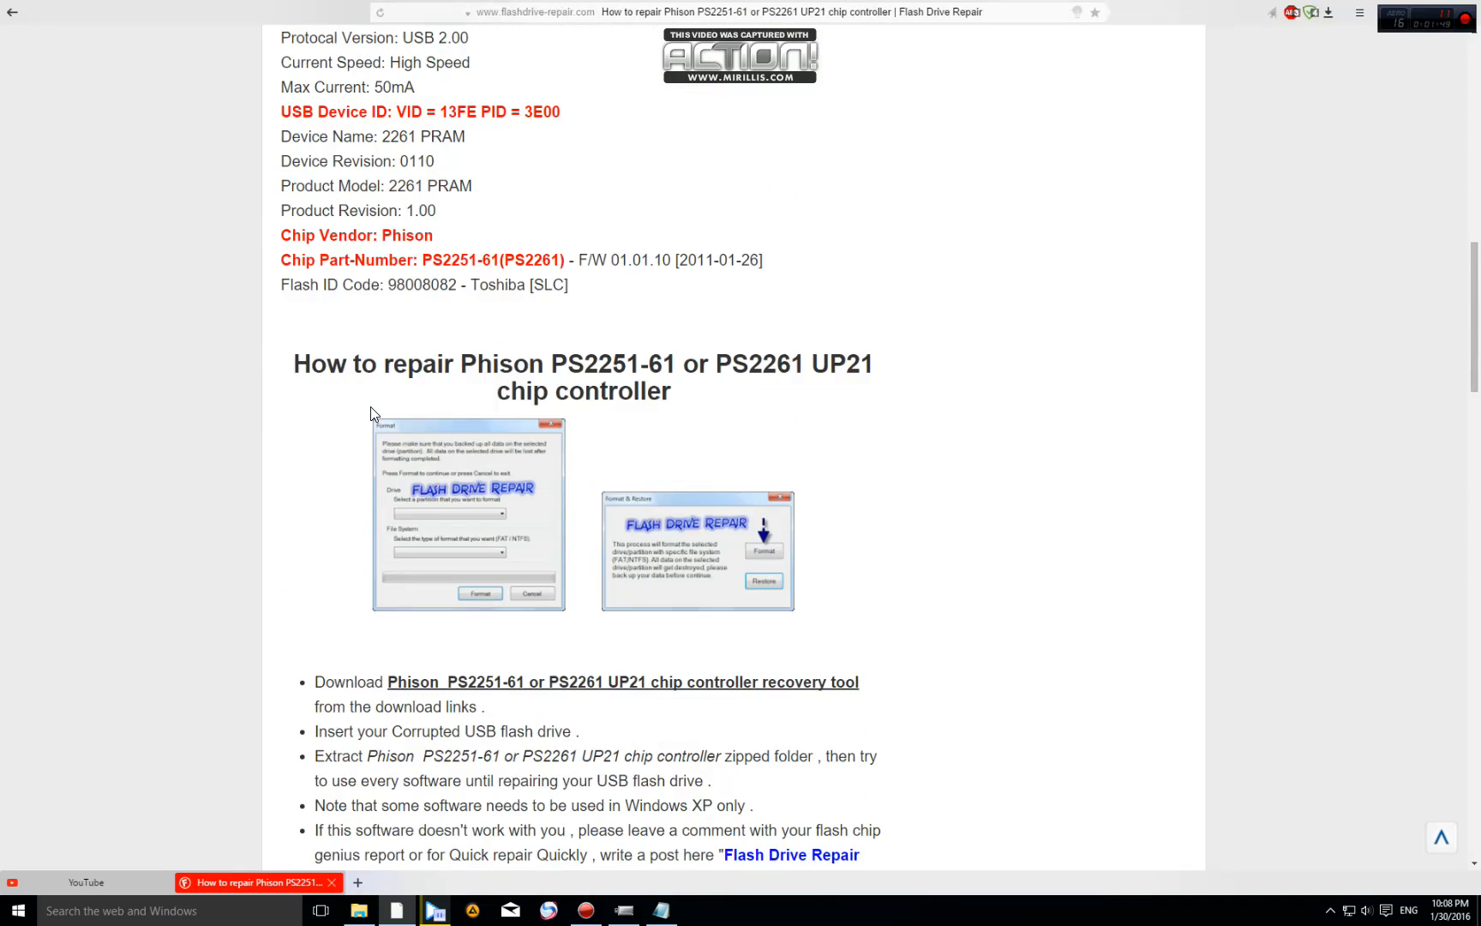
scroll(373, 414, up, 5)
scroll(373, 413, up, 5)
scroll(373, 414, up, 8)
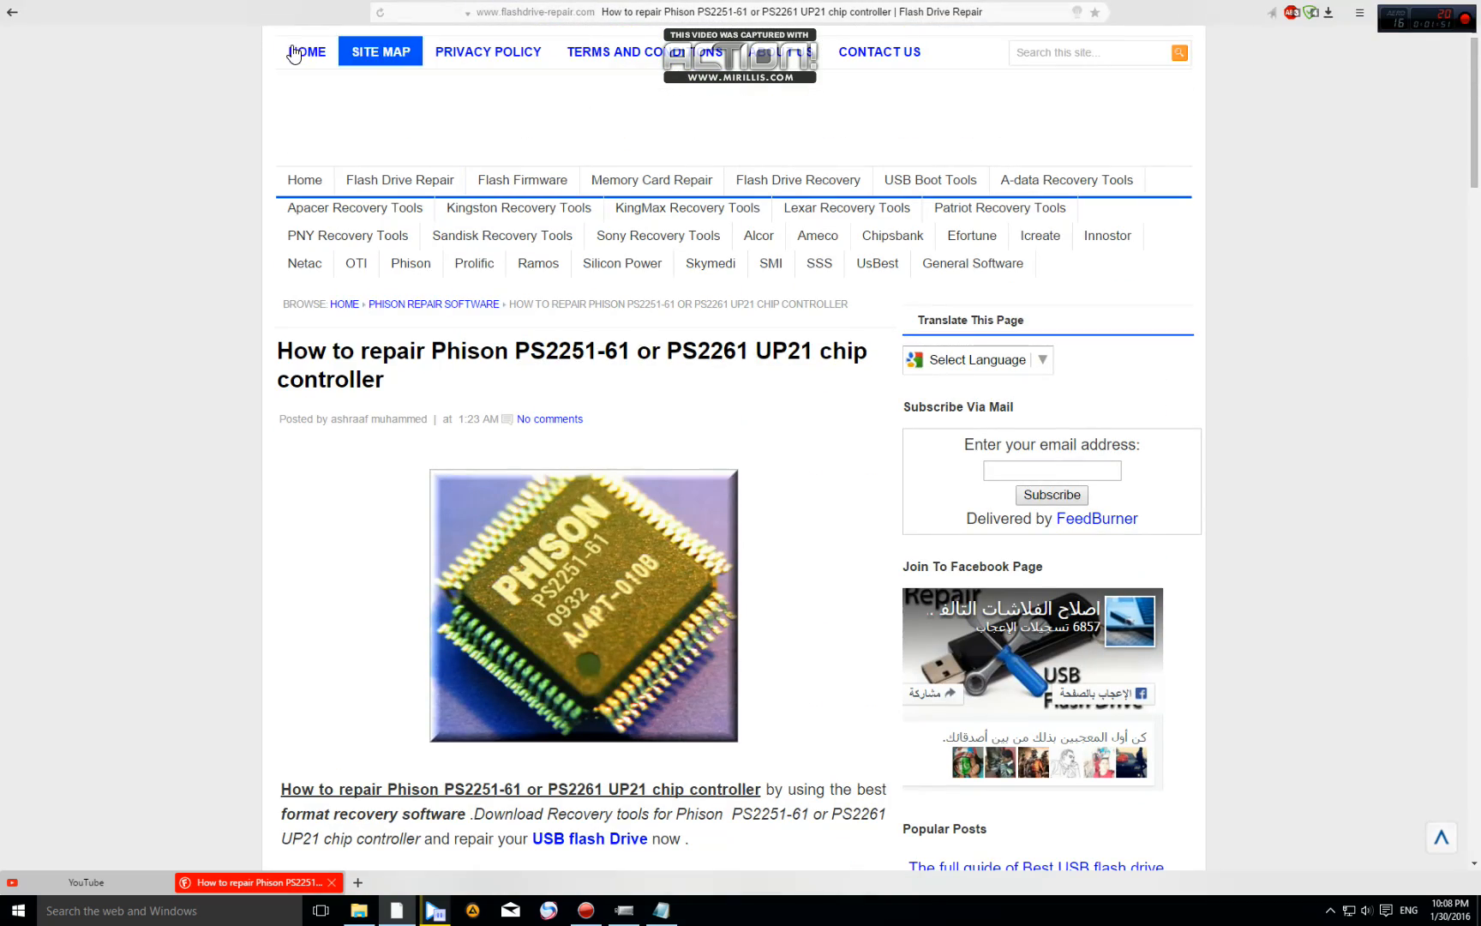
click(293, 53)
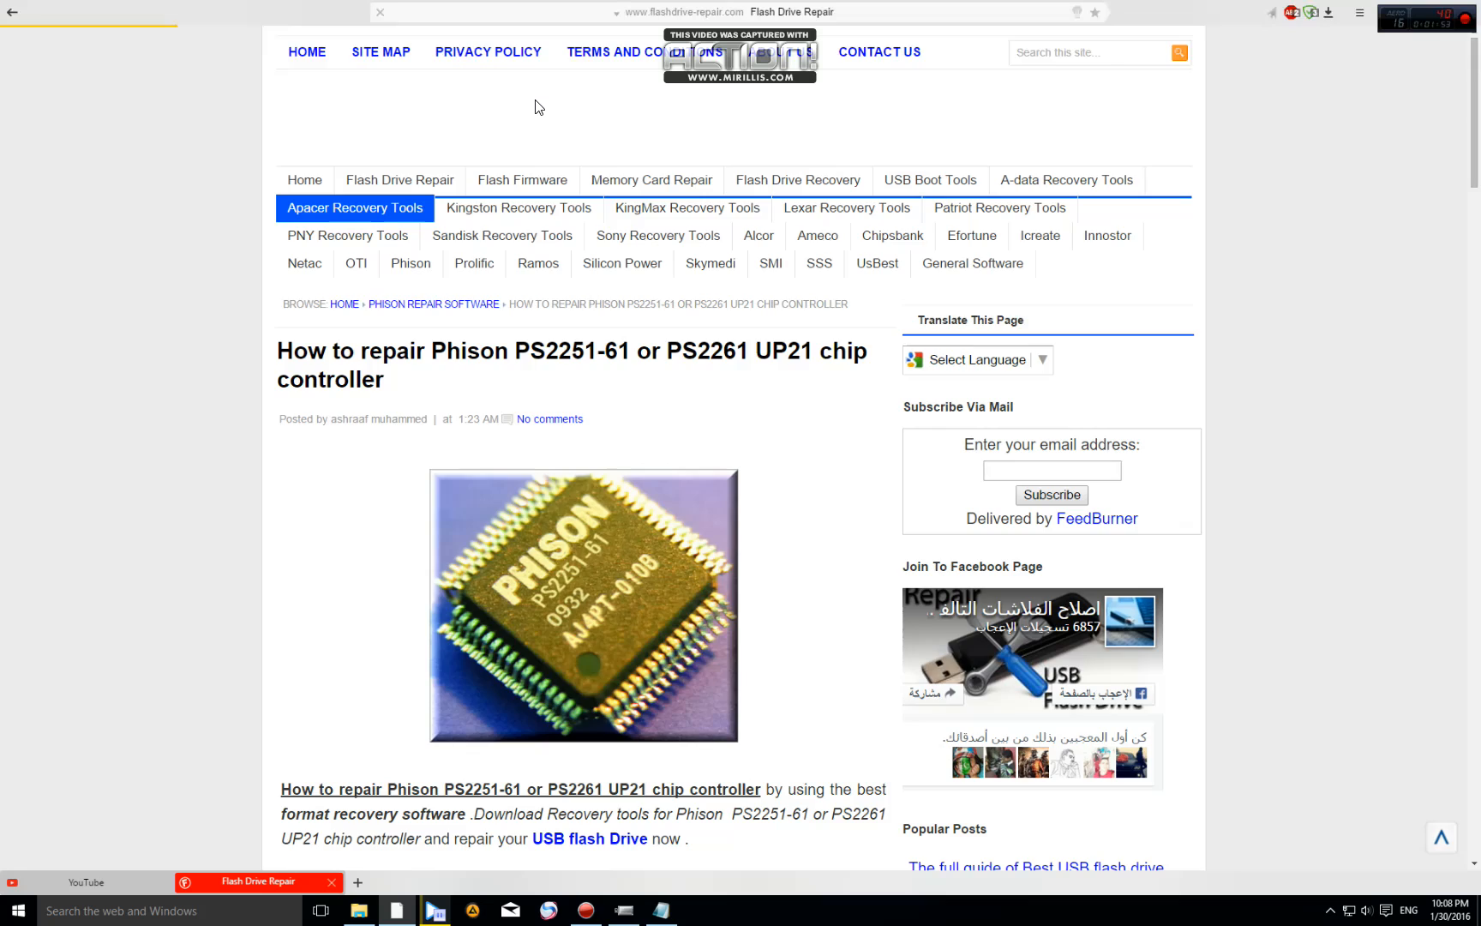
Step: Search the site for PS2251-61(PS2261) and open the PS2251-61 or PS2261 repair article
click(1073, 52)
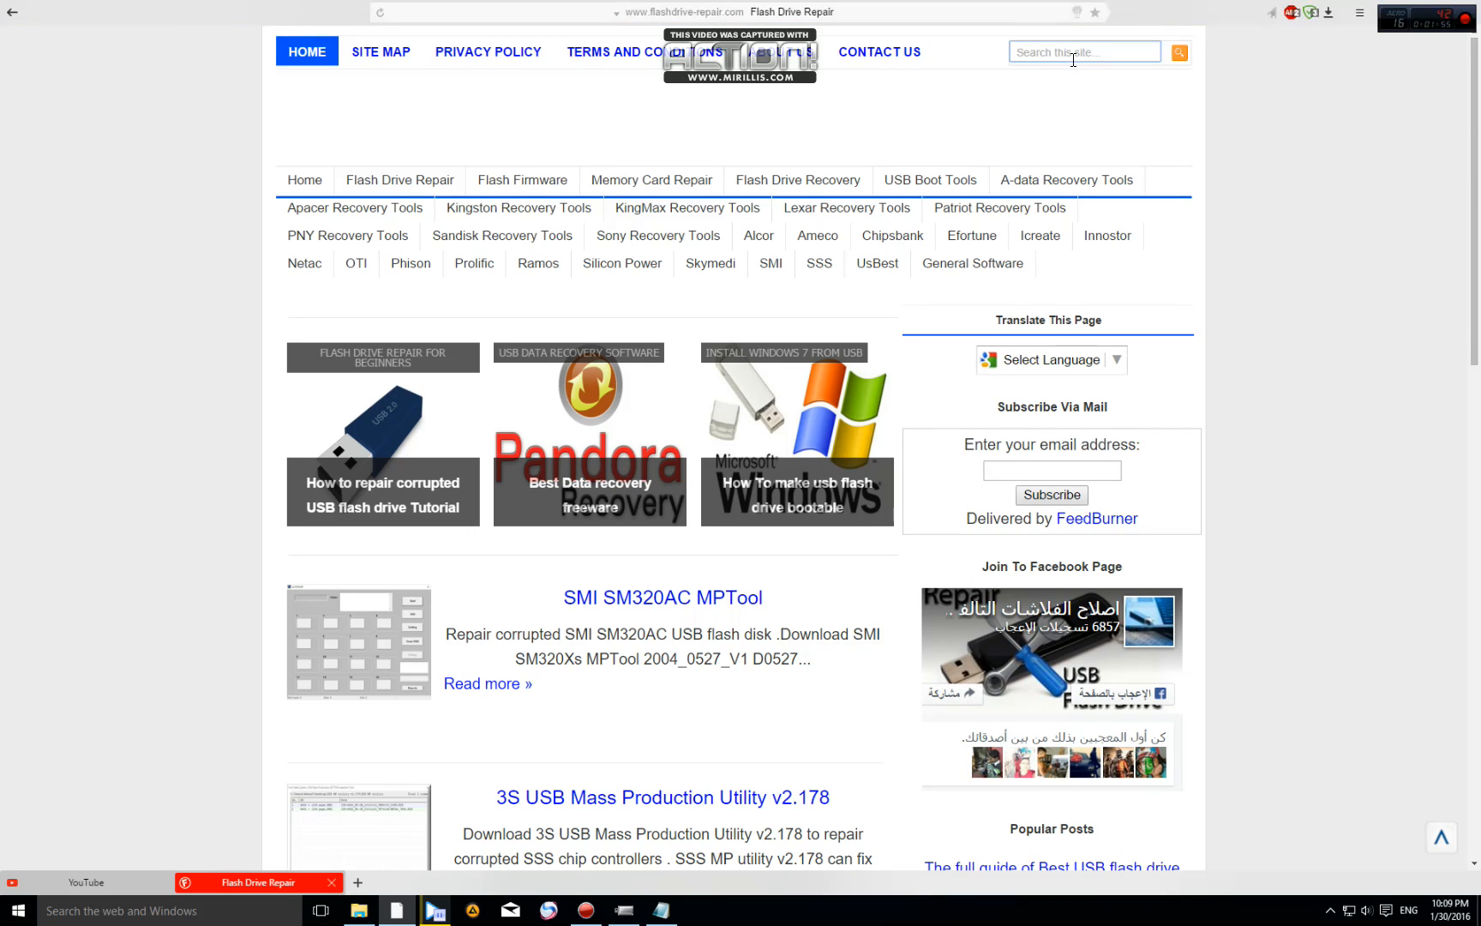
key(ctrl+v)
click(1183, 54)
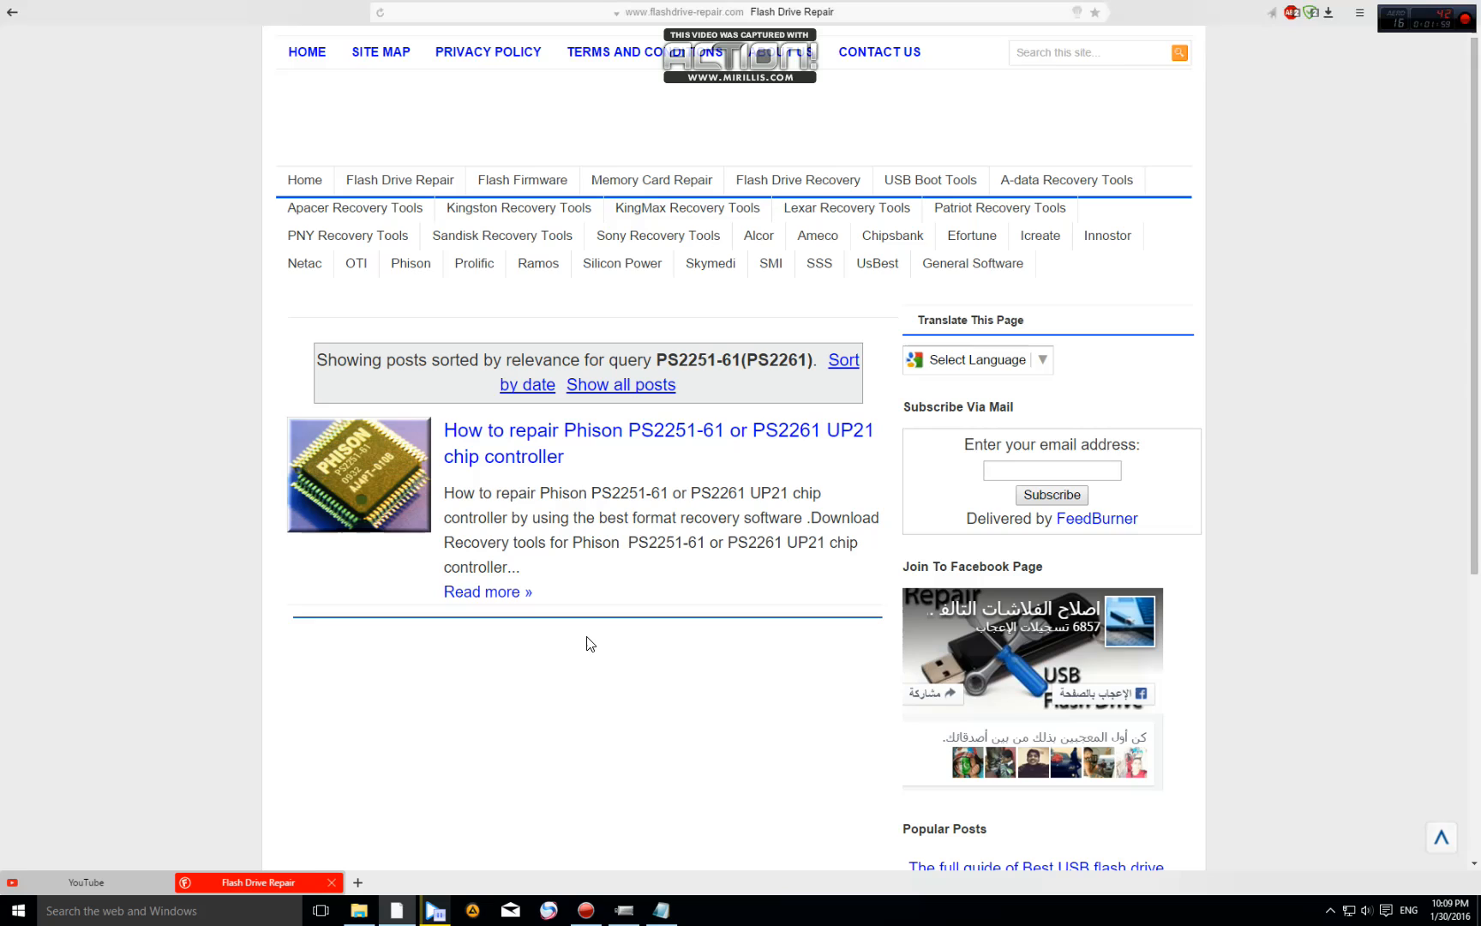
click(521, 444)
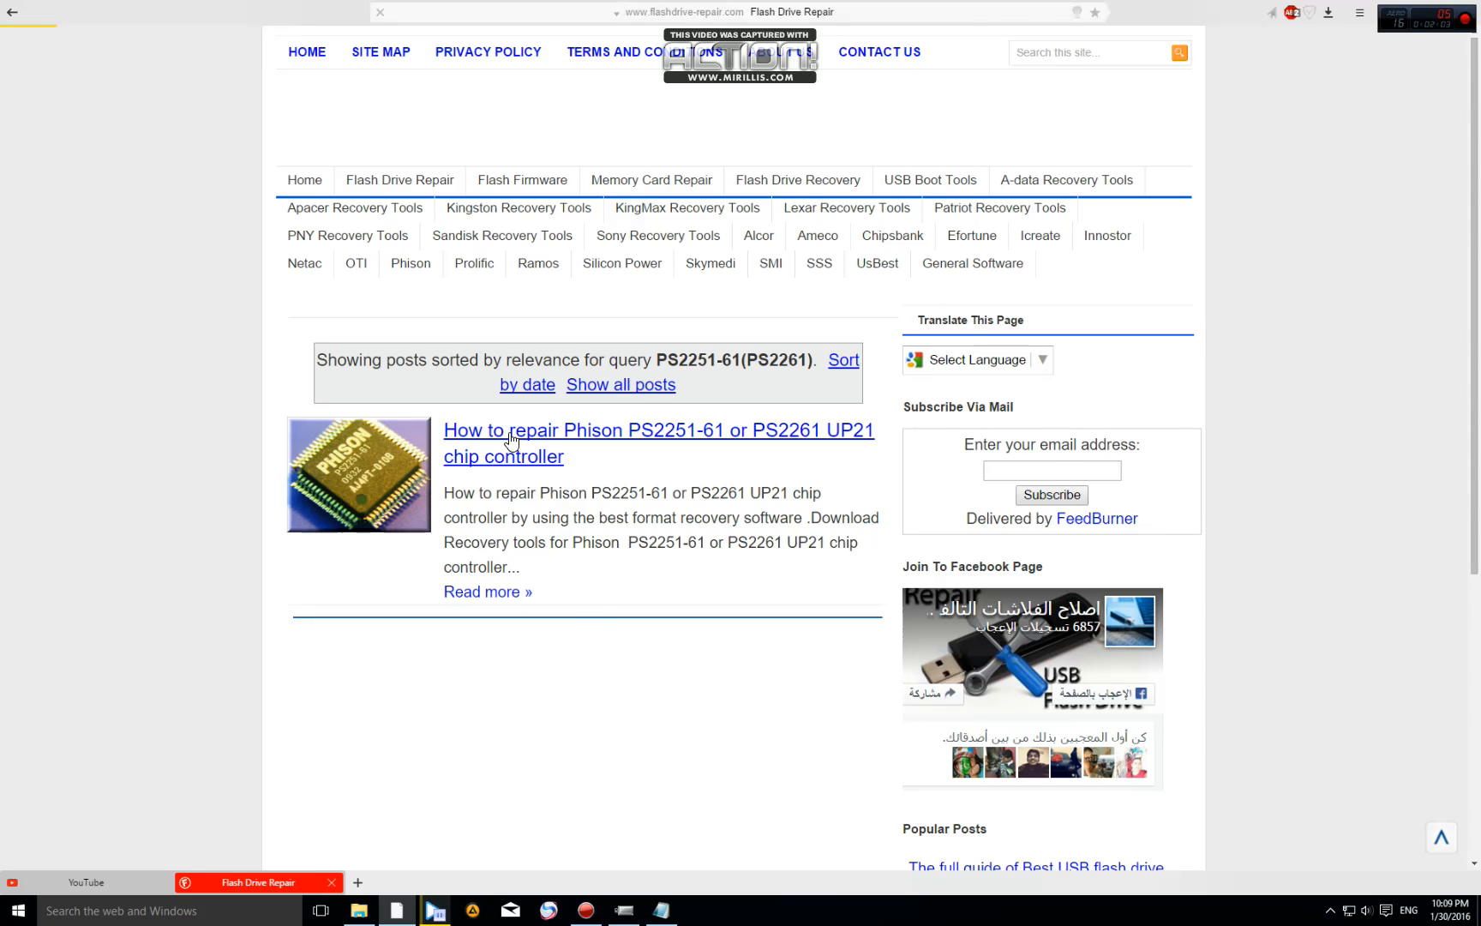
scroll(527, 389, down, 5)
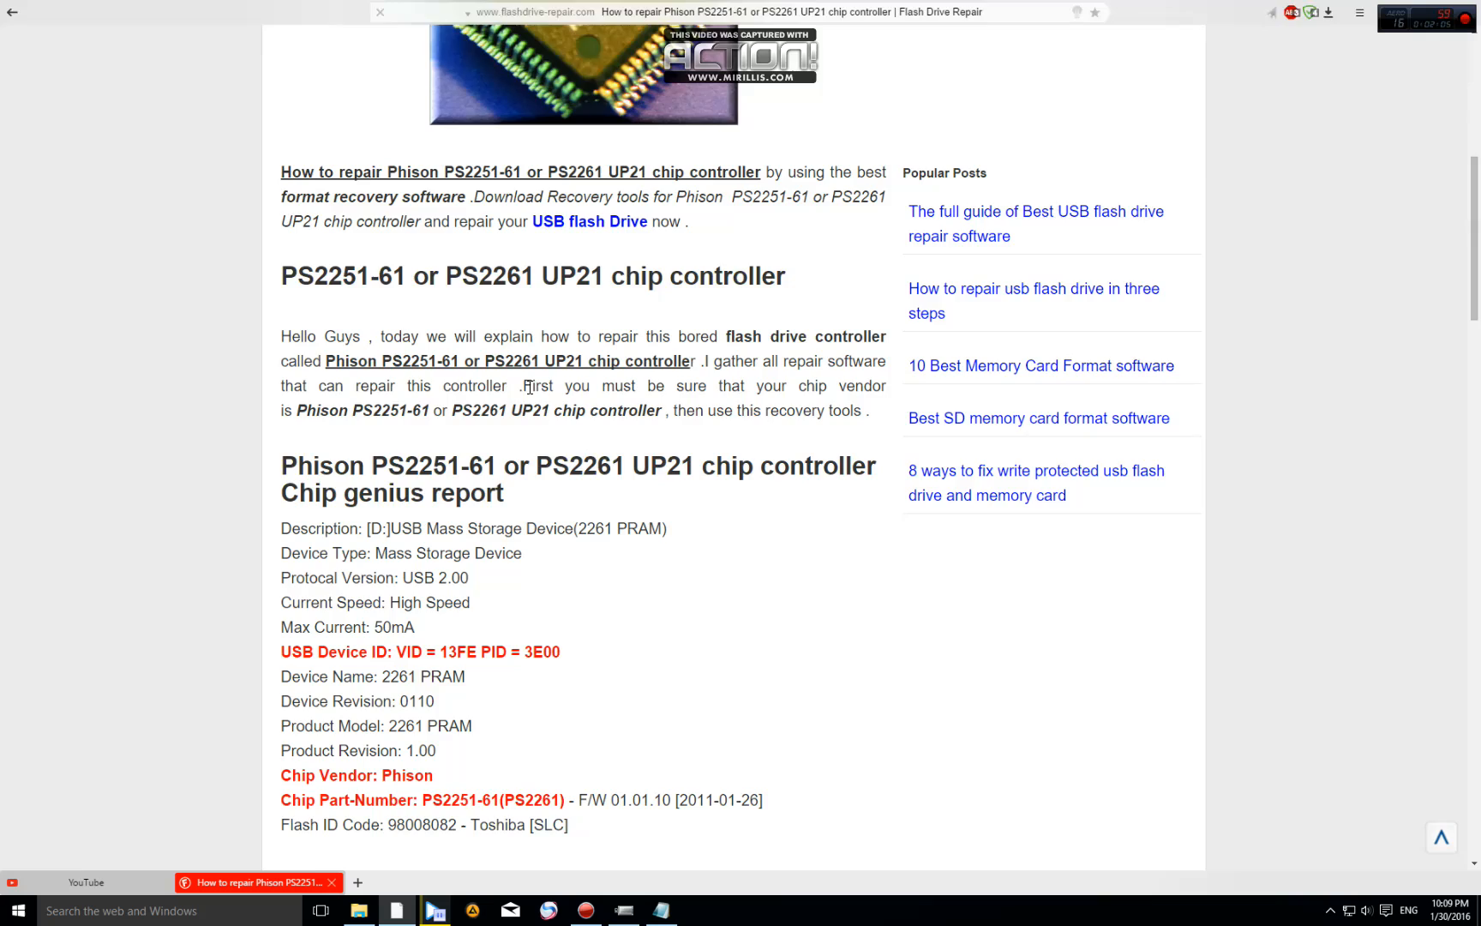
scroll(526, 388, down, 3)
scroll(527, 388, down, 4)
scroll(527, 388, down, 2)
scroll(529, 395, down, 3)
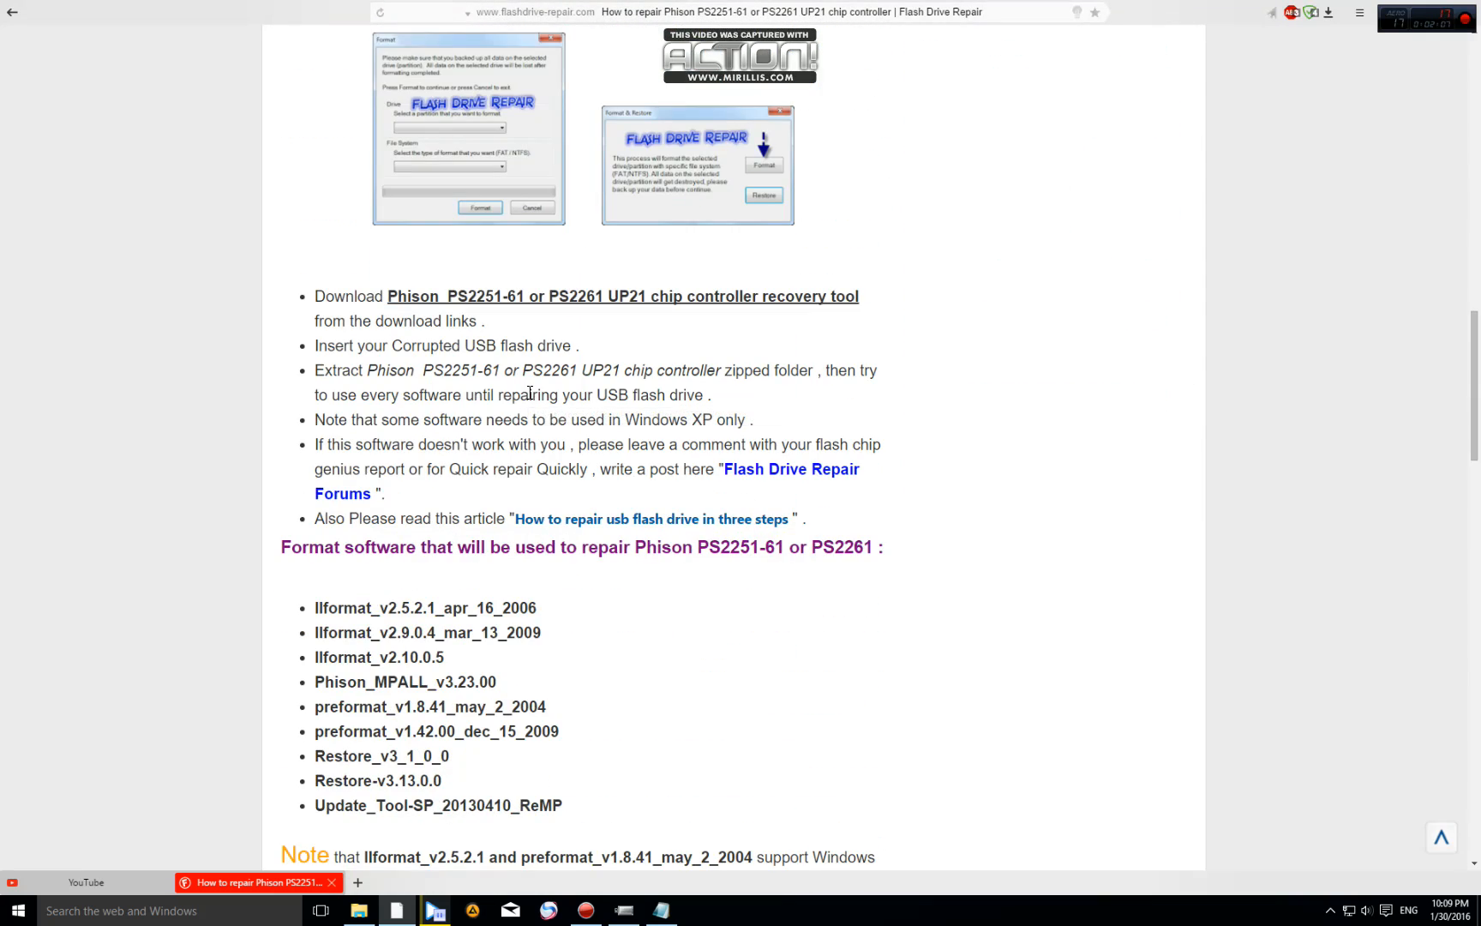
scroll(534, 439, down, 4)
scroll(533, 439, down, 1)
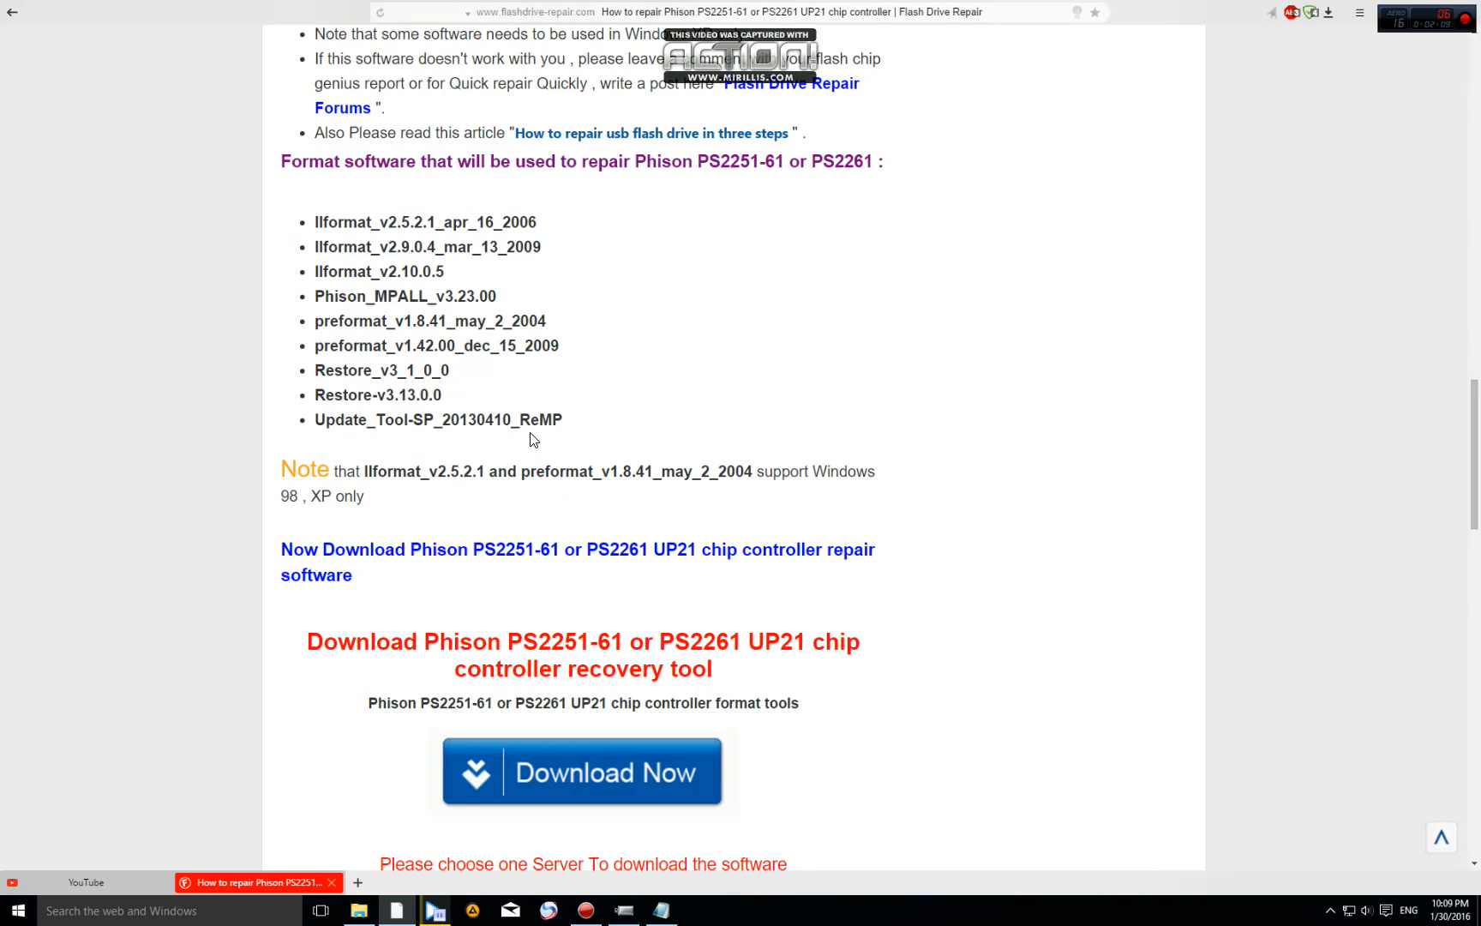
scroll(526, 347, down, 2)
scroll(712, 626, down, 1)
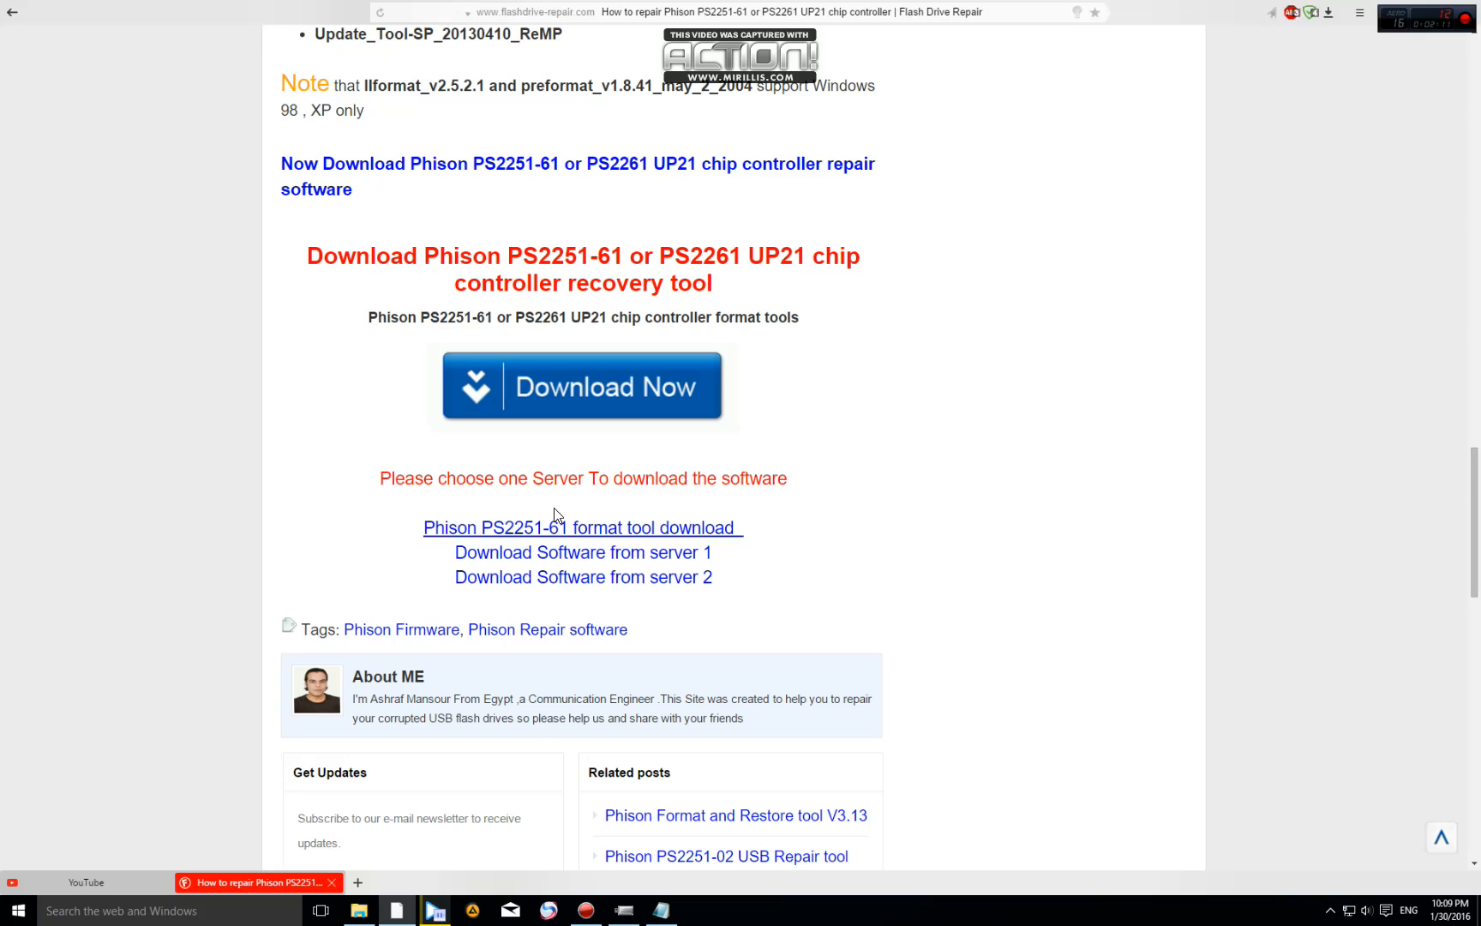
scroll(449, 663, up, 4)
scroll(450, 662, up, 4)
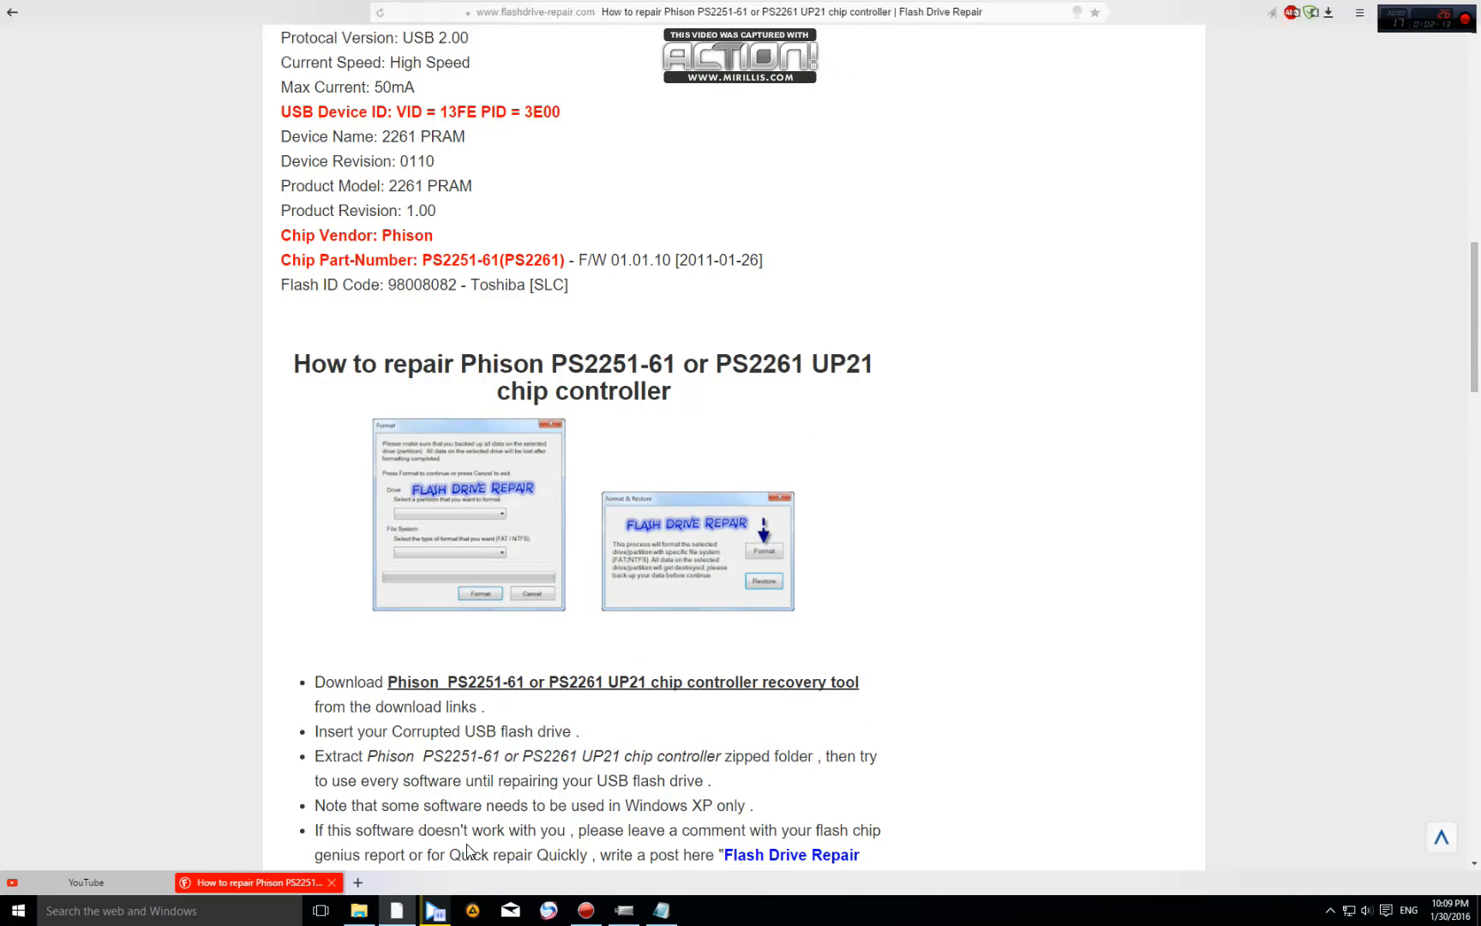
scroll(450, 664, up, 1)
Step: Extract the Format Recovery Software zip archive into the Temp folder
click(358, 911)
click(767, 221)
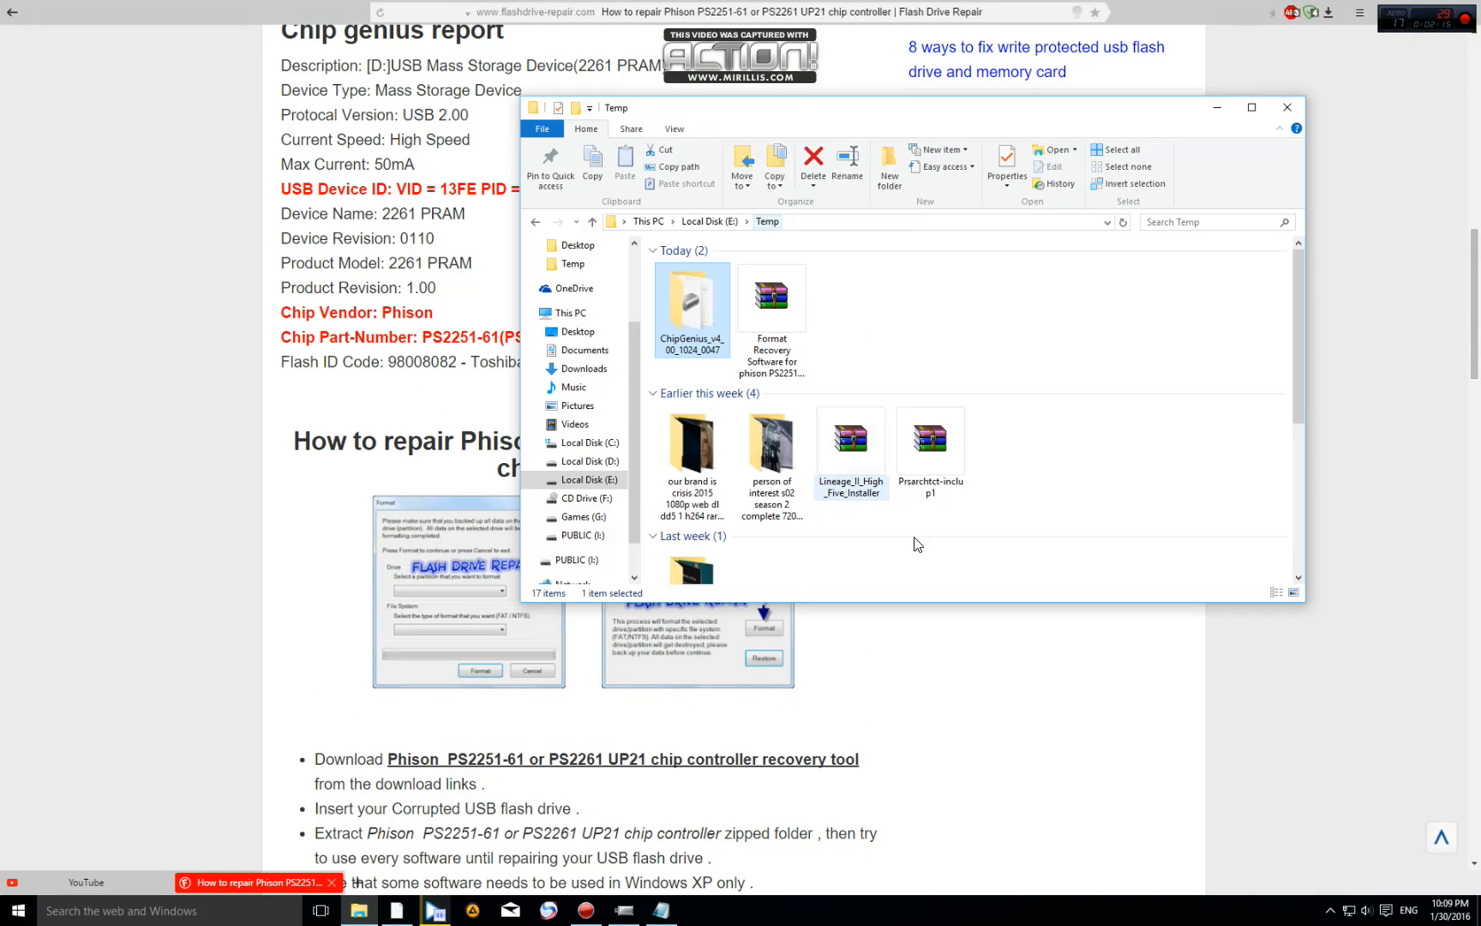
click(770, 313)
right_click(769, 313)
click(804, 355)
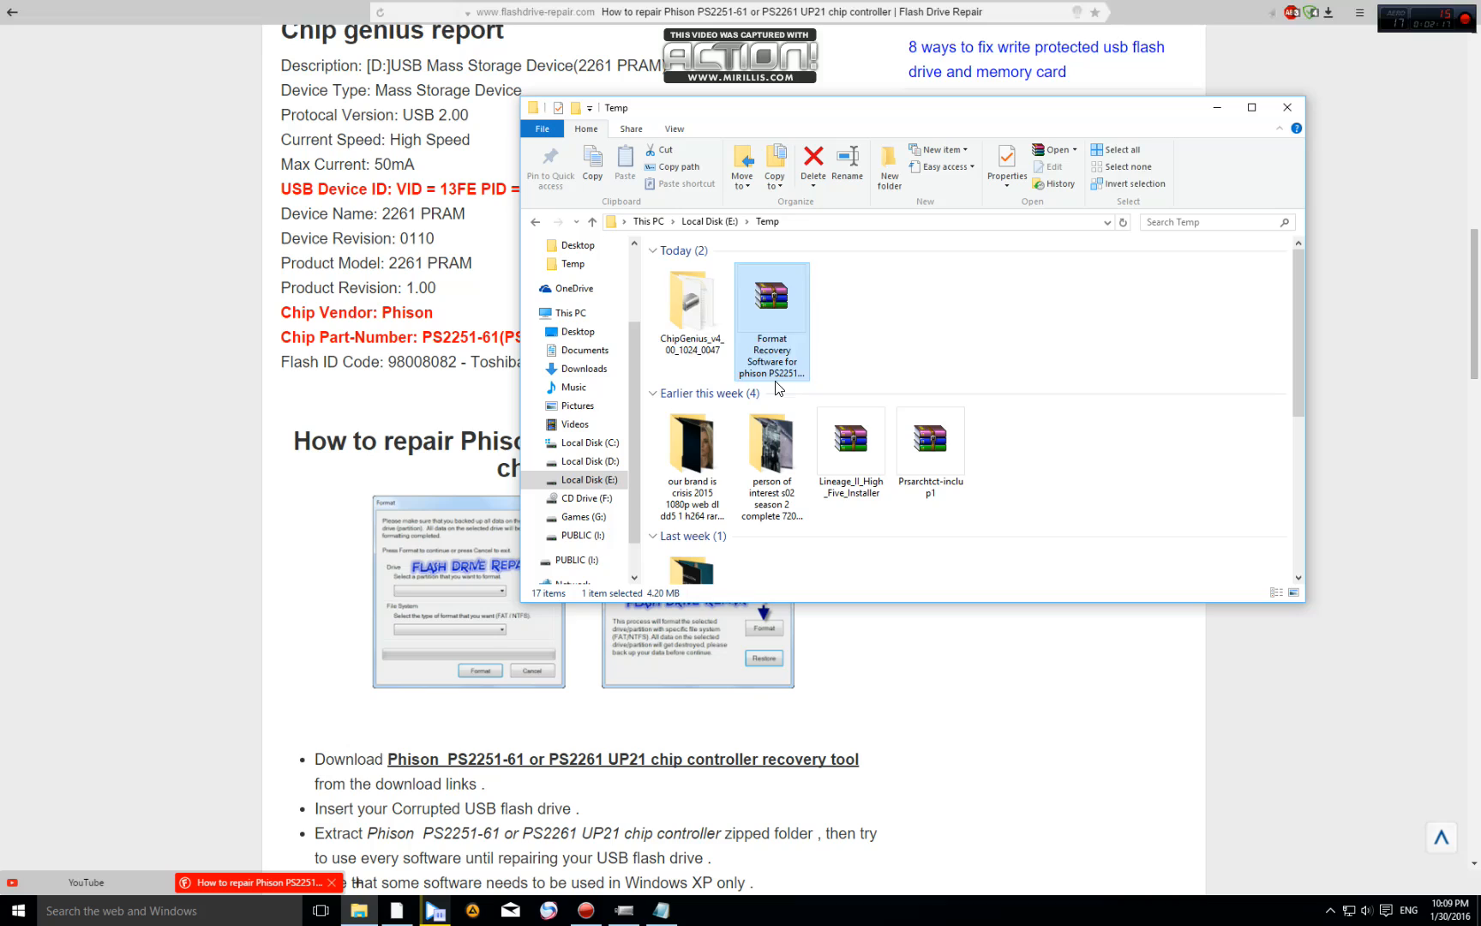
Step: Enter the extracted recovery software folder and its inner folder of recovery tools
double_click(690, 313)
double_click(760, 268)
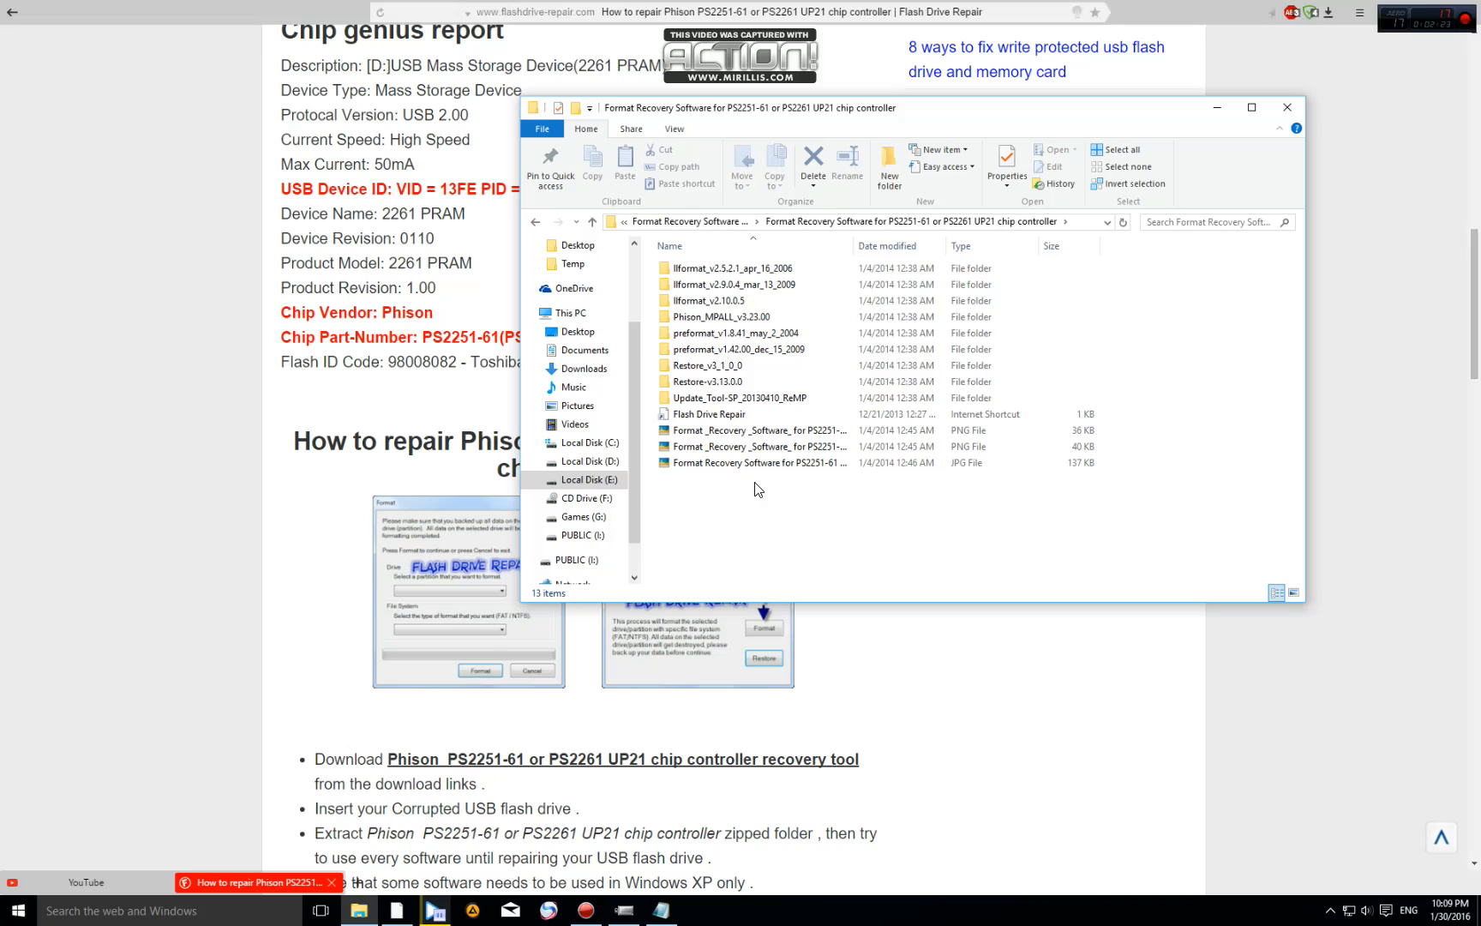
Step: Run llformat_v2.5.2.1_apr_16_2006 and dismiss its Windows version error
double_click(736, 270)
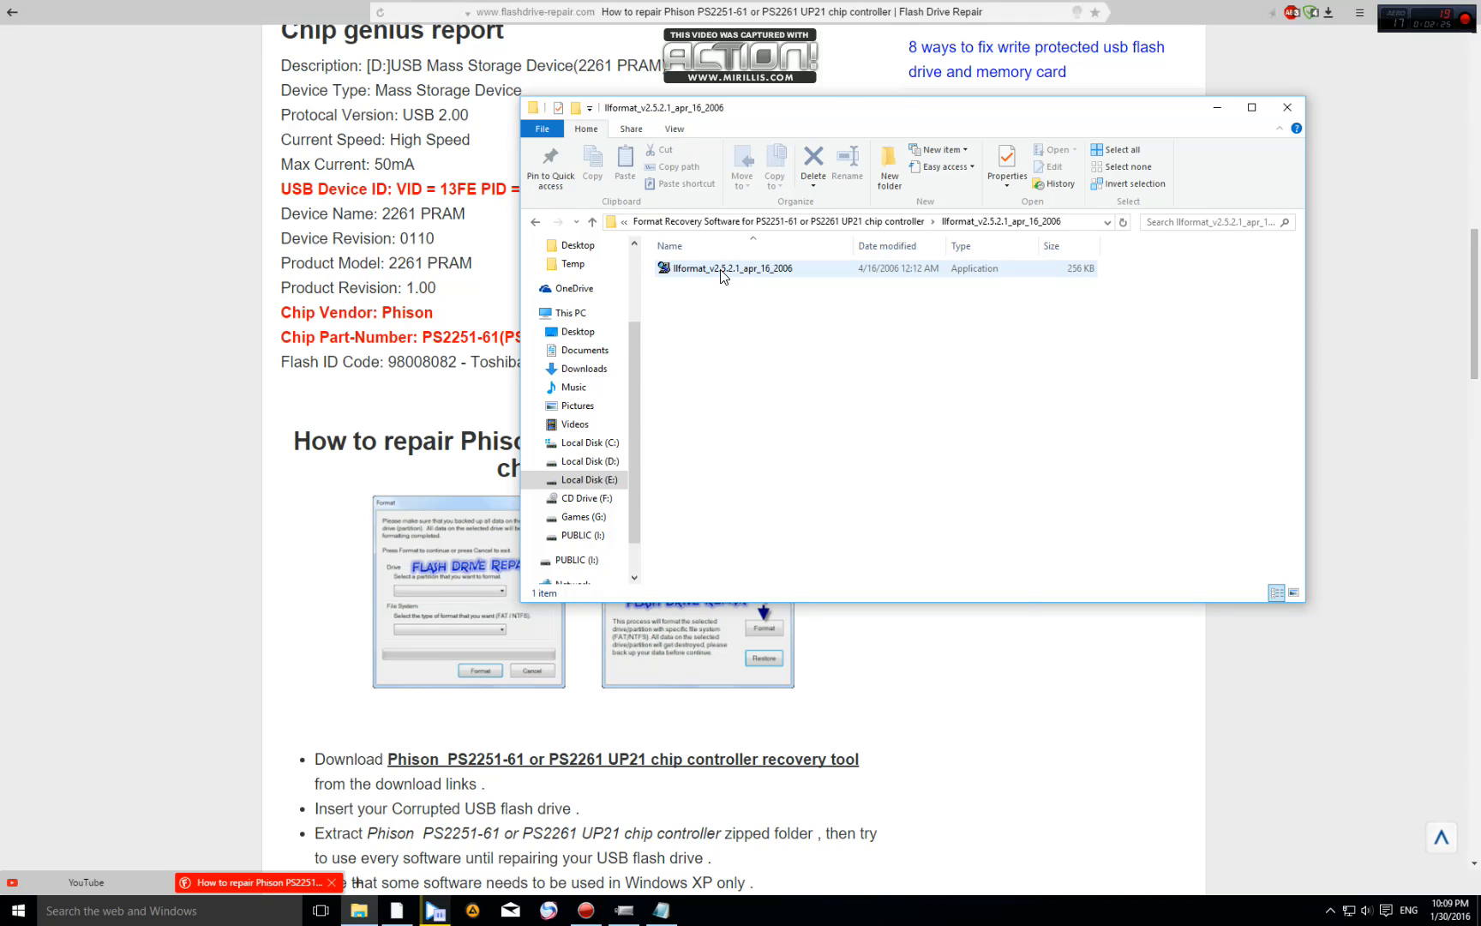
right_click(727, 271)
click(759, 281)
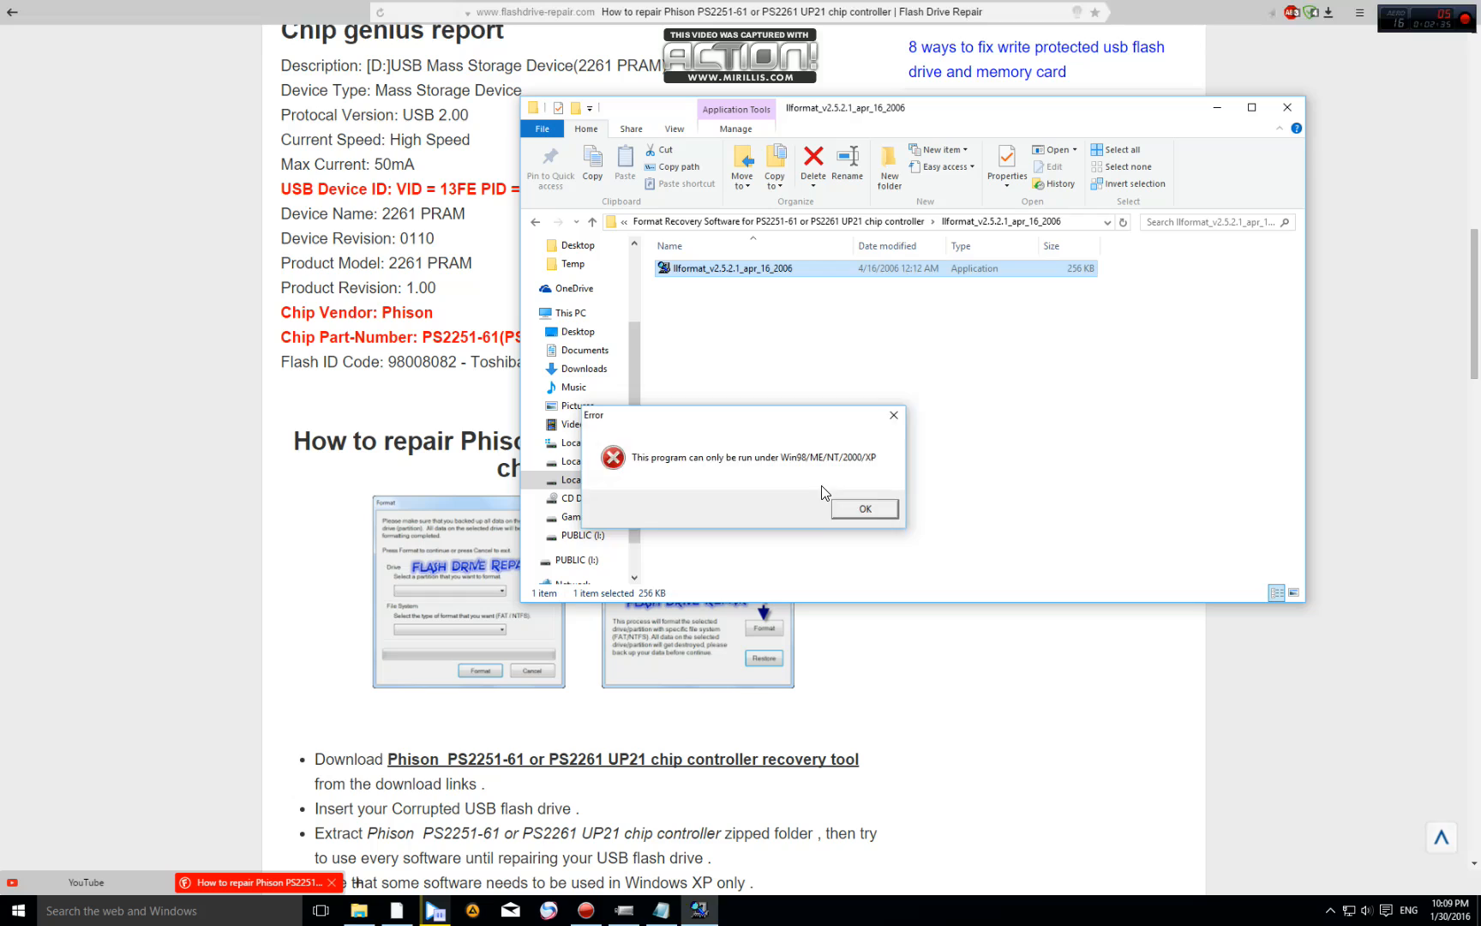
click(860, 512)
Step: Bring up the llformat application's Compatibility properties page
right_click(669, 273)
click(719, 670)
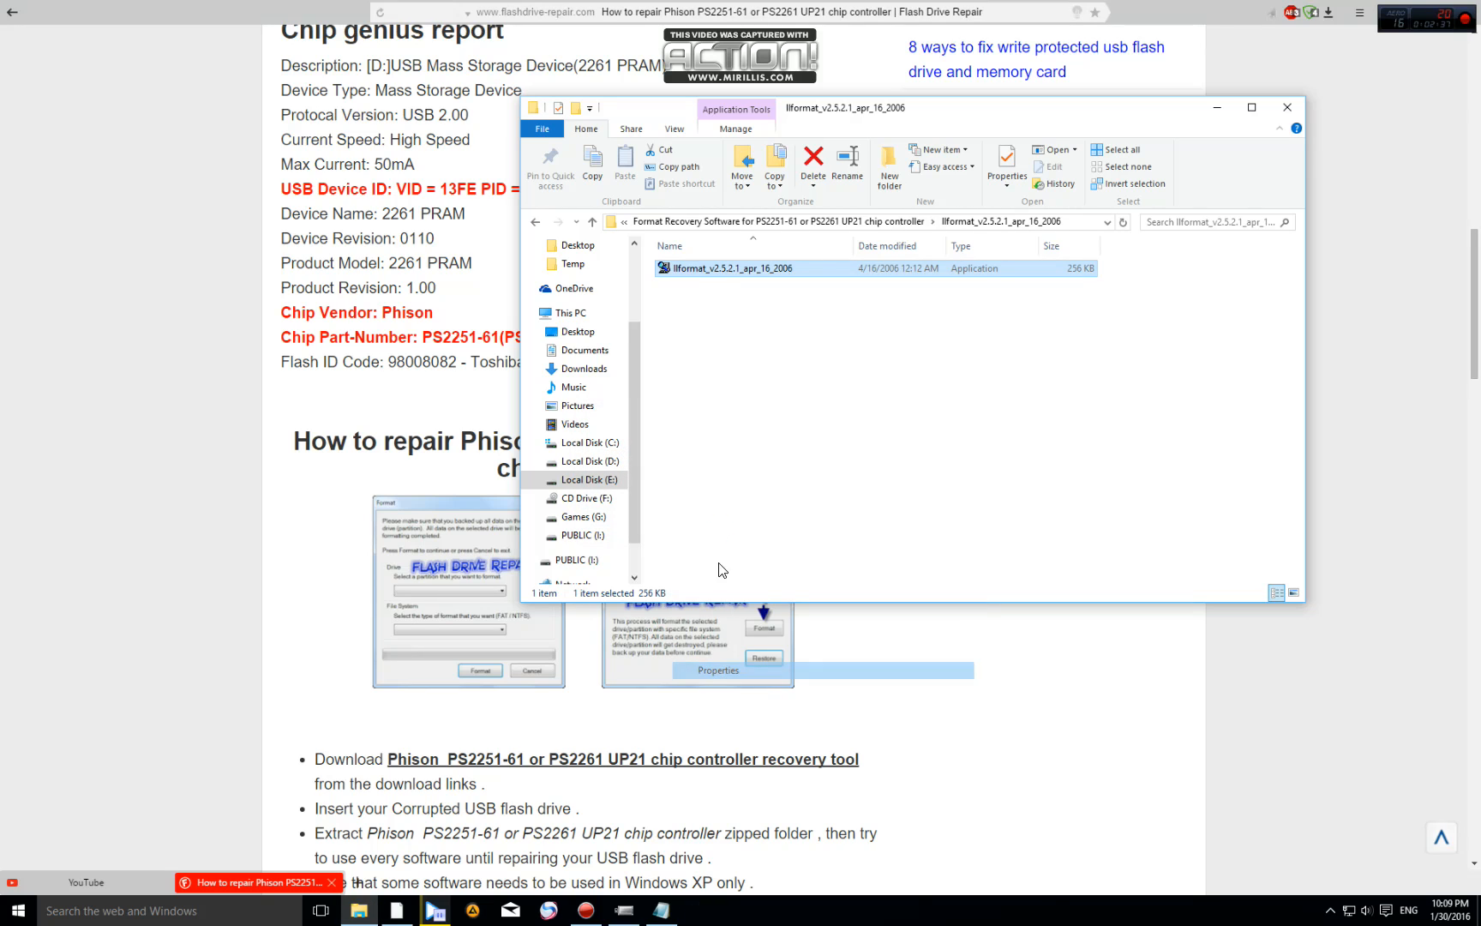
click(747, 309)
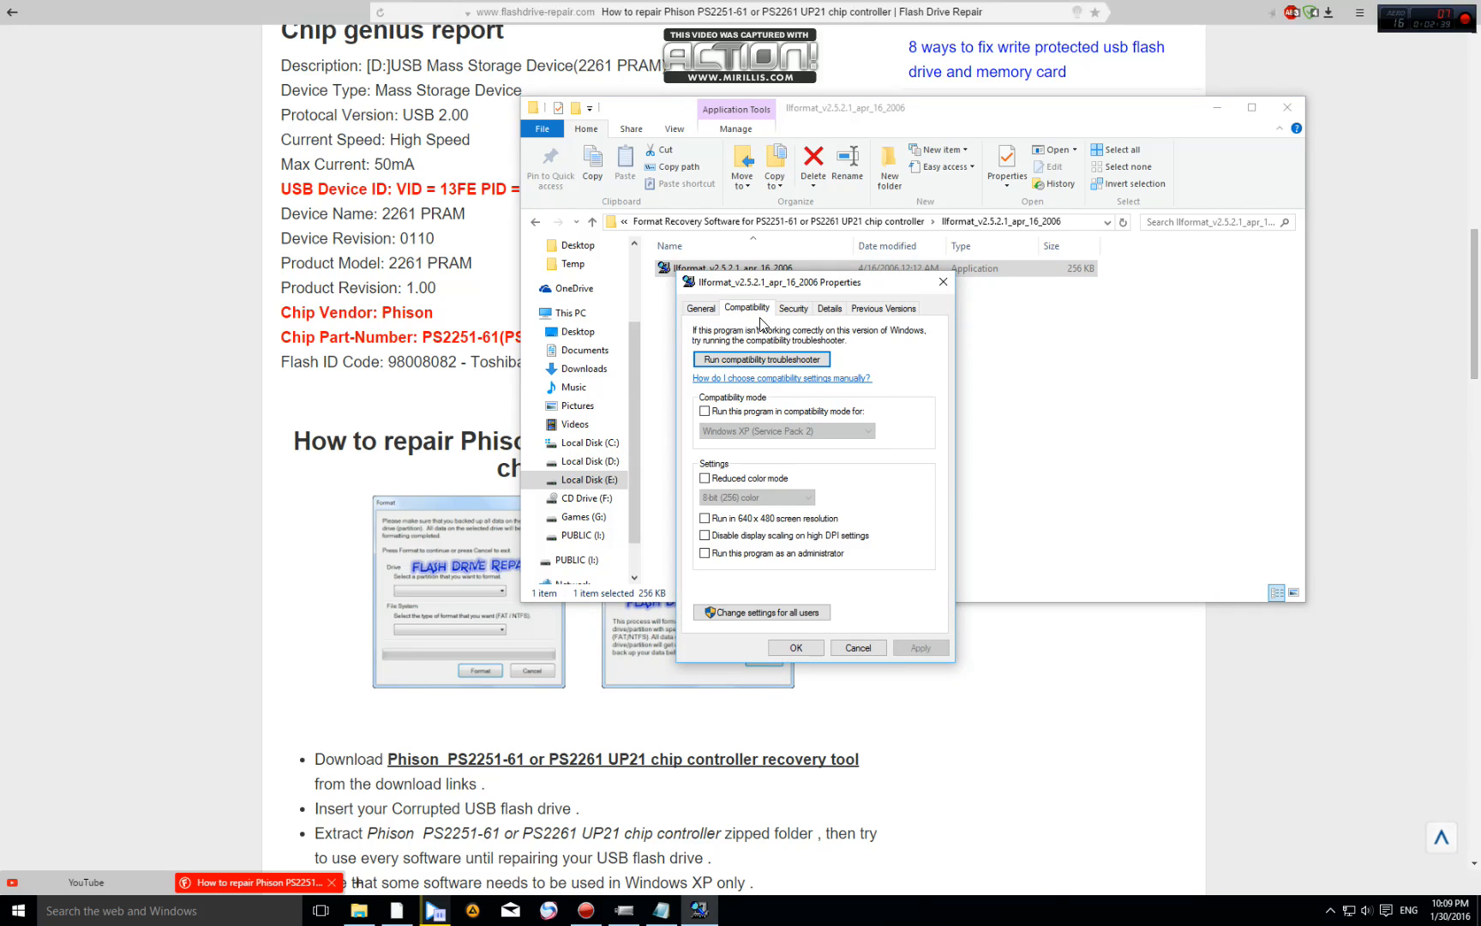
click(944, 282)
right_click(728, 275)
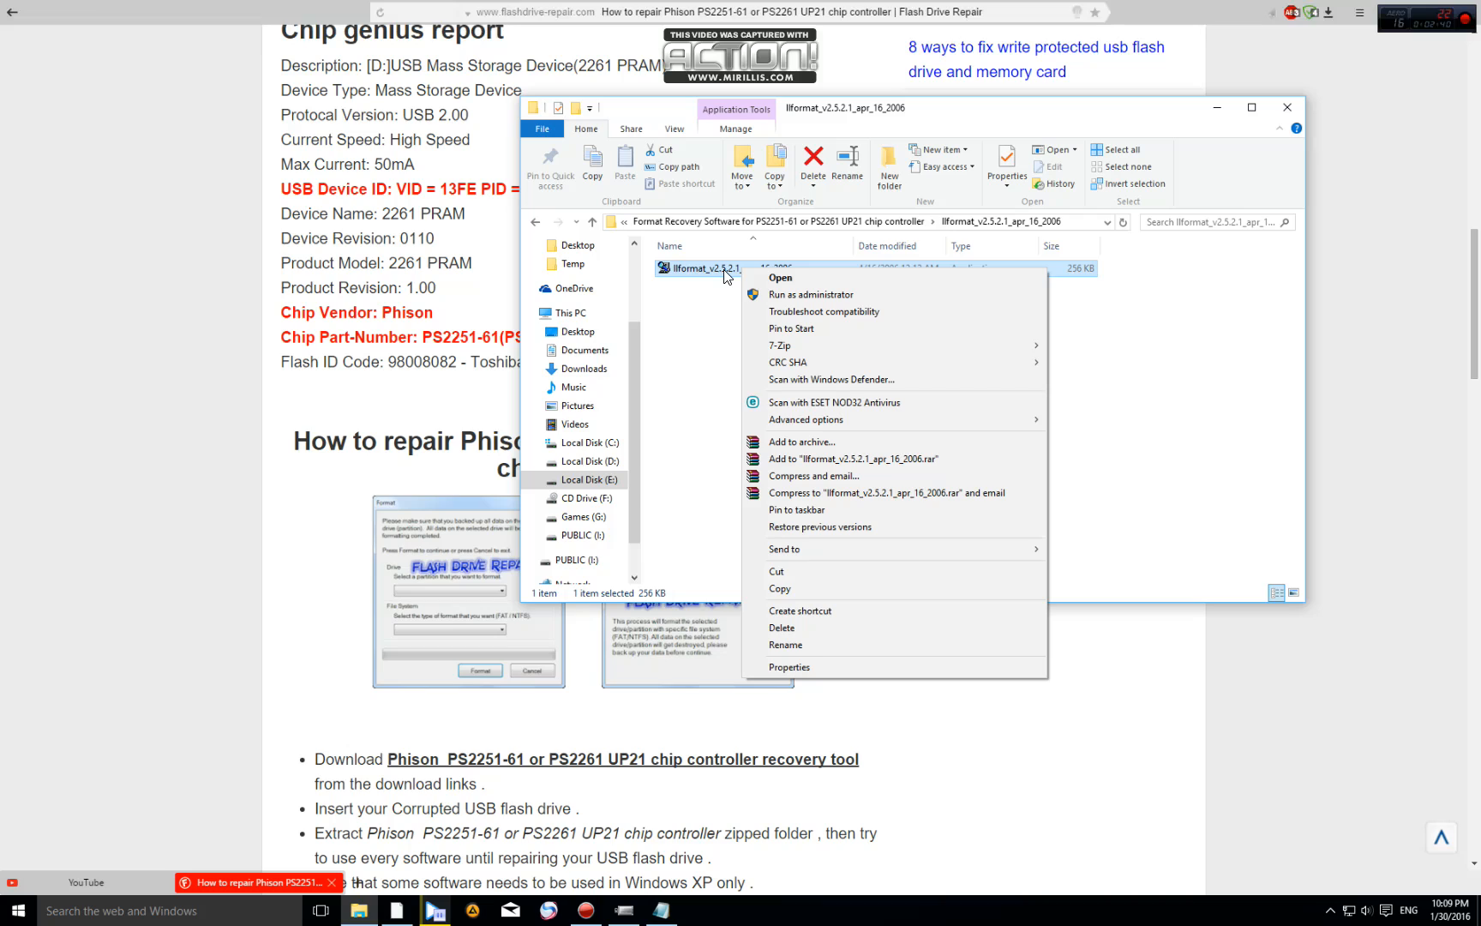
click(792, 670)
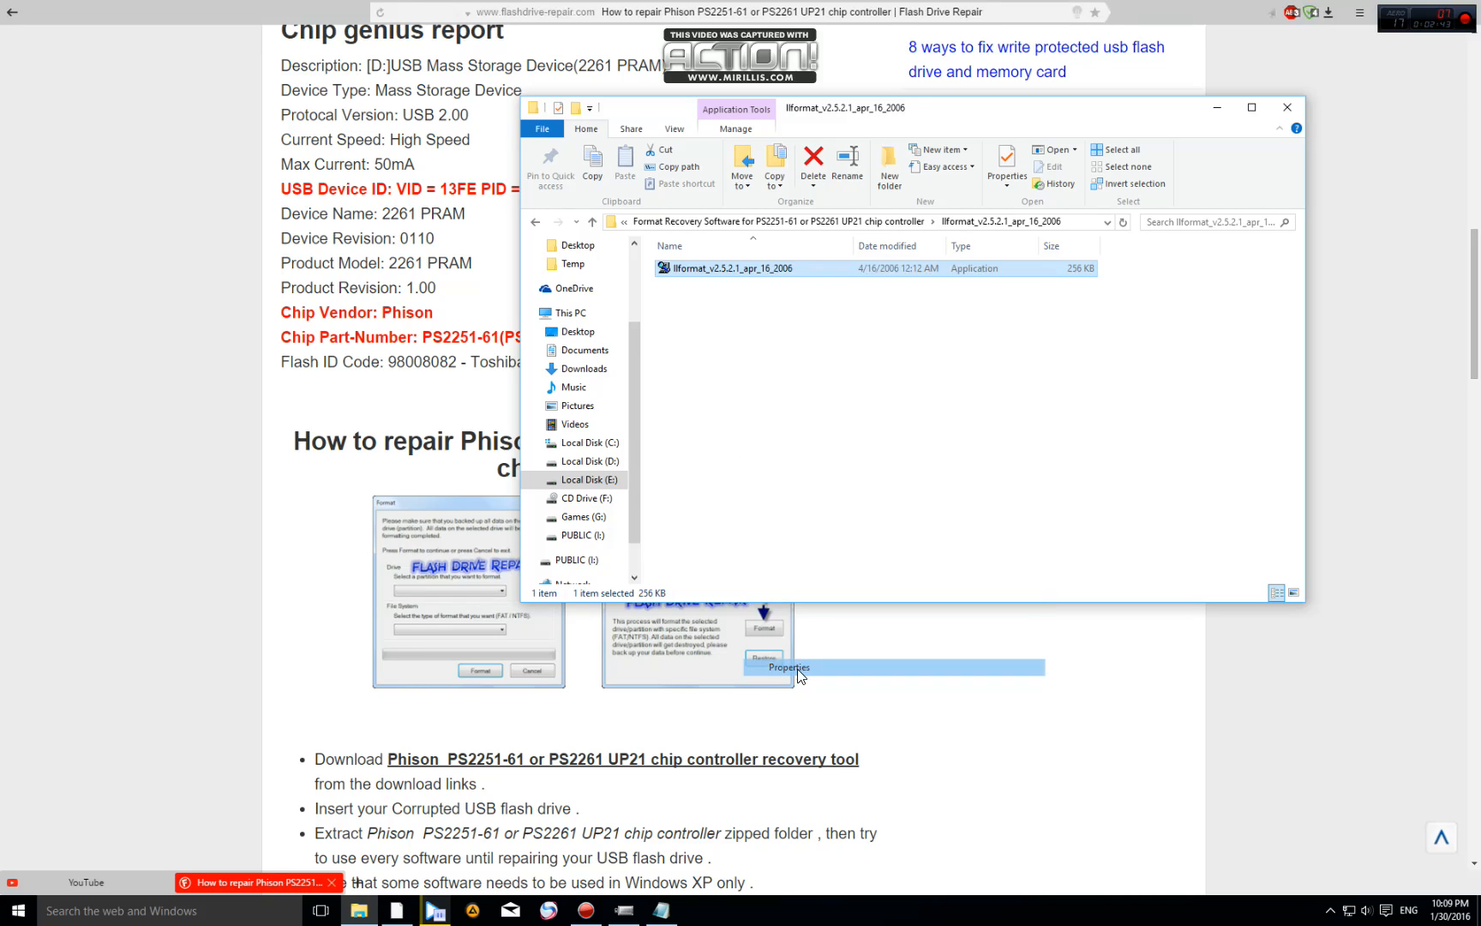
click(818, 306)
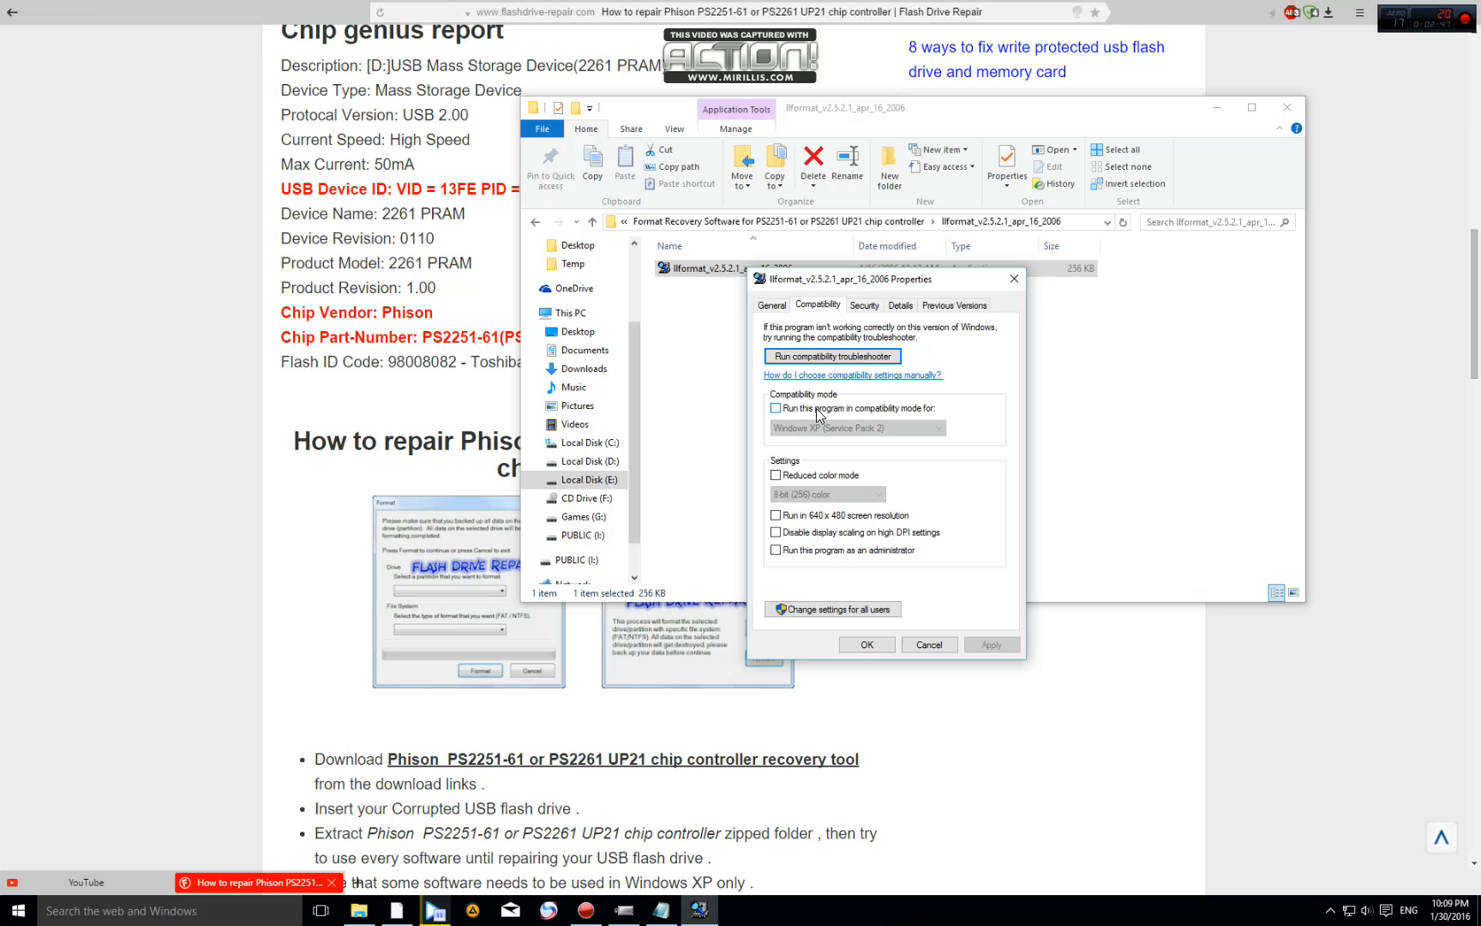
Step: Enable compatibility mode for Windows XP (Service Pack 2) and apply it
click(816, 408)
click(856, 428)
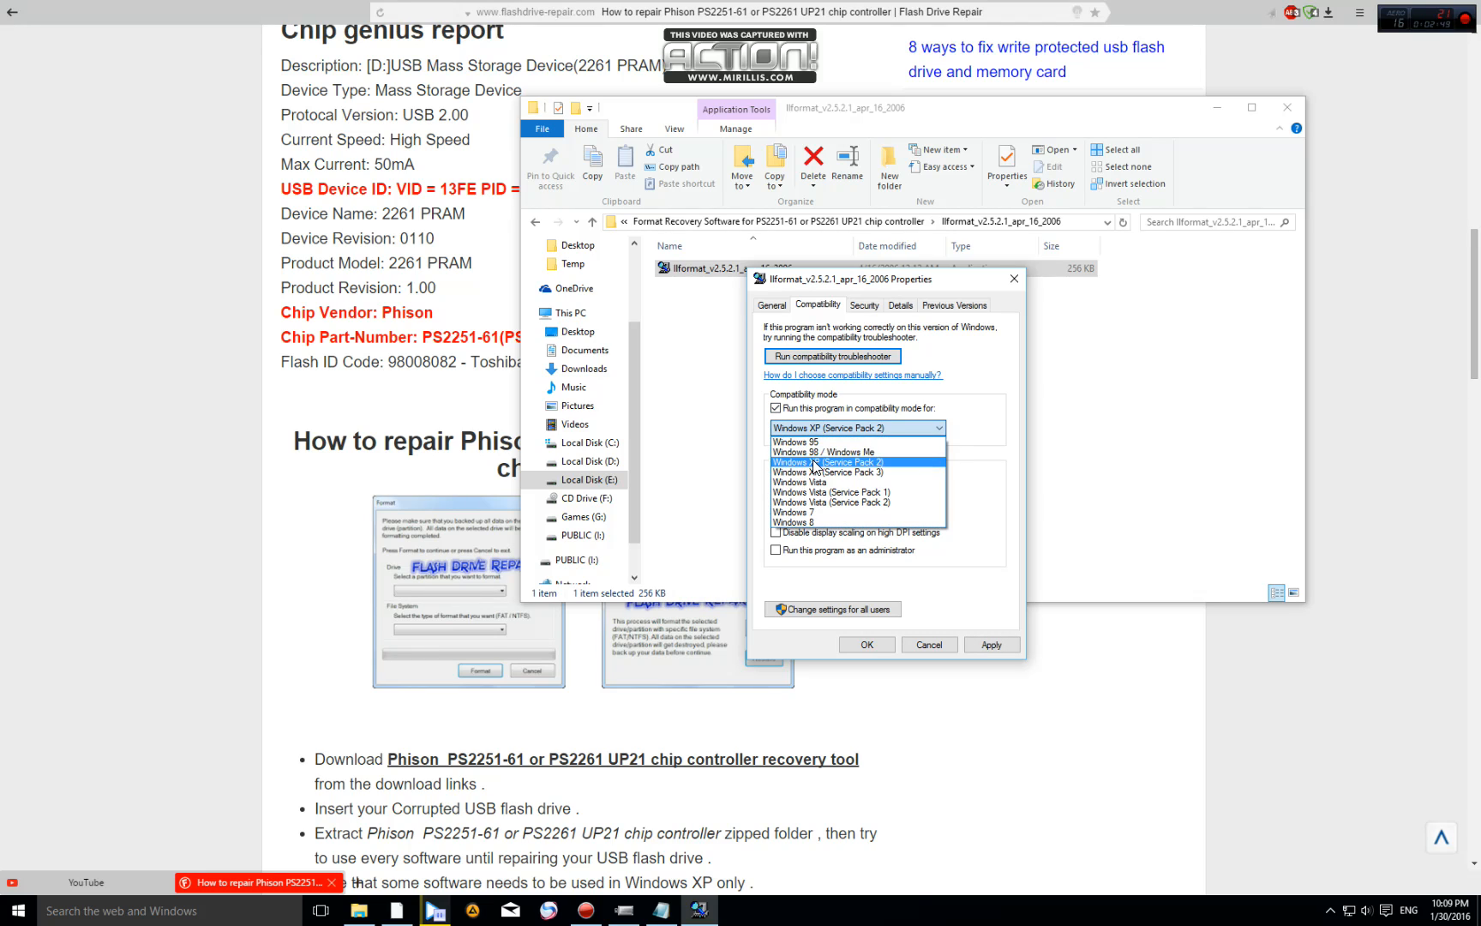
click(814, 464)
click(867, 646)
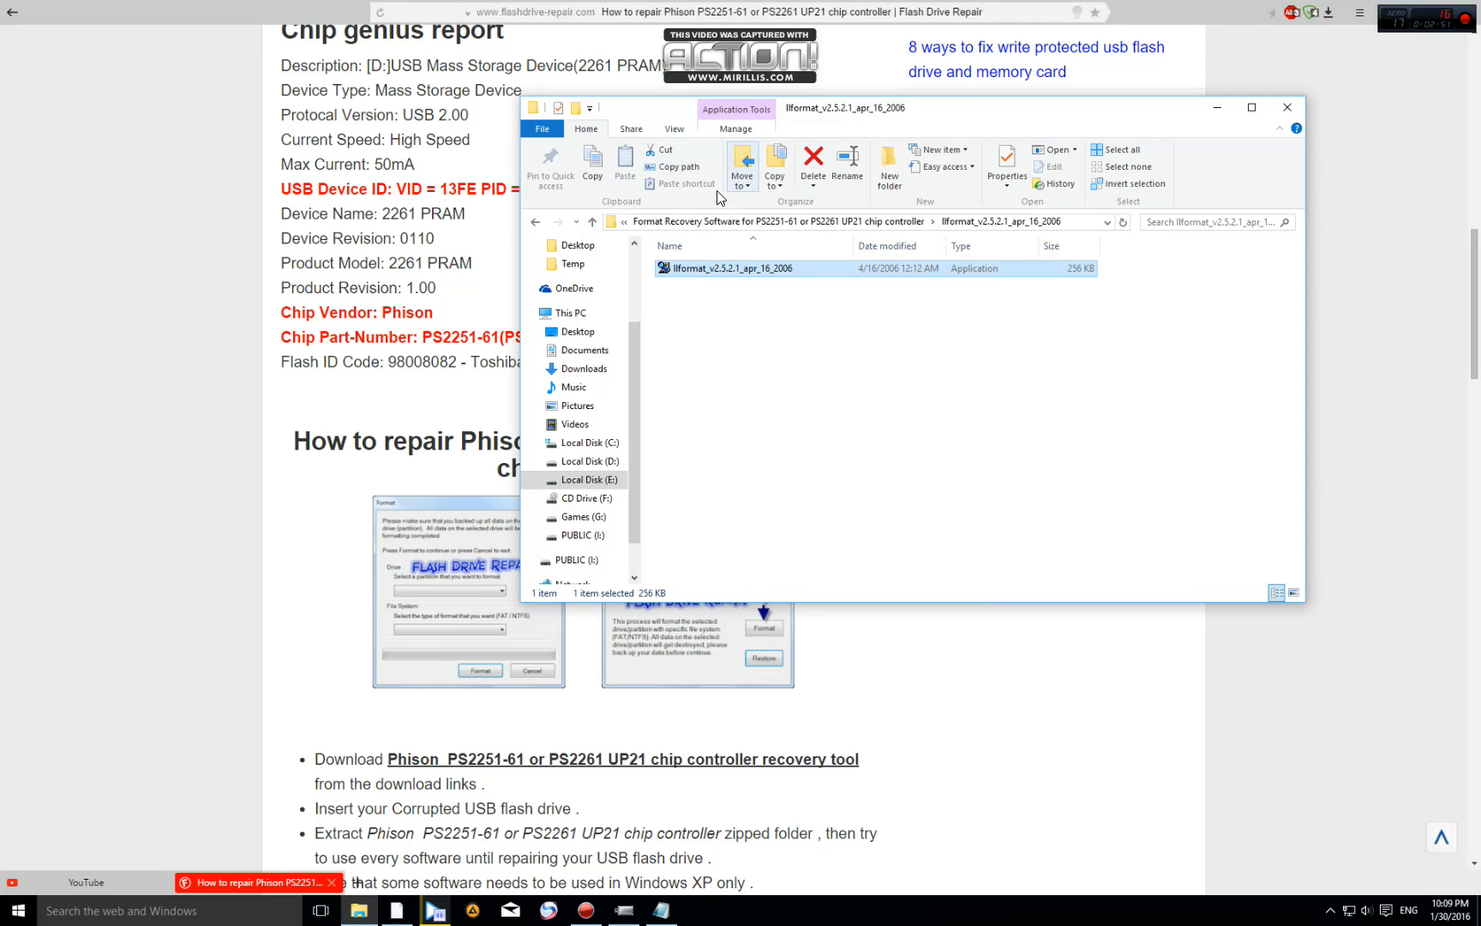
Step: Run llformat v2.5.2.1 again, dismiss the 'USB Flash Disk not found' error, go back
right_click(703, 268)
click(713, 305)
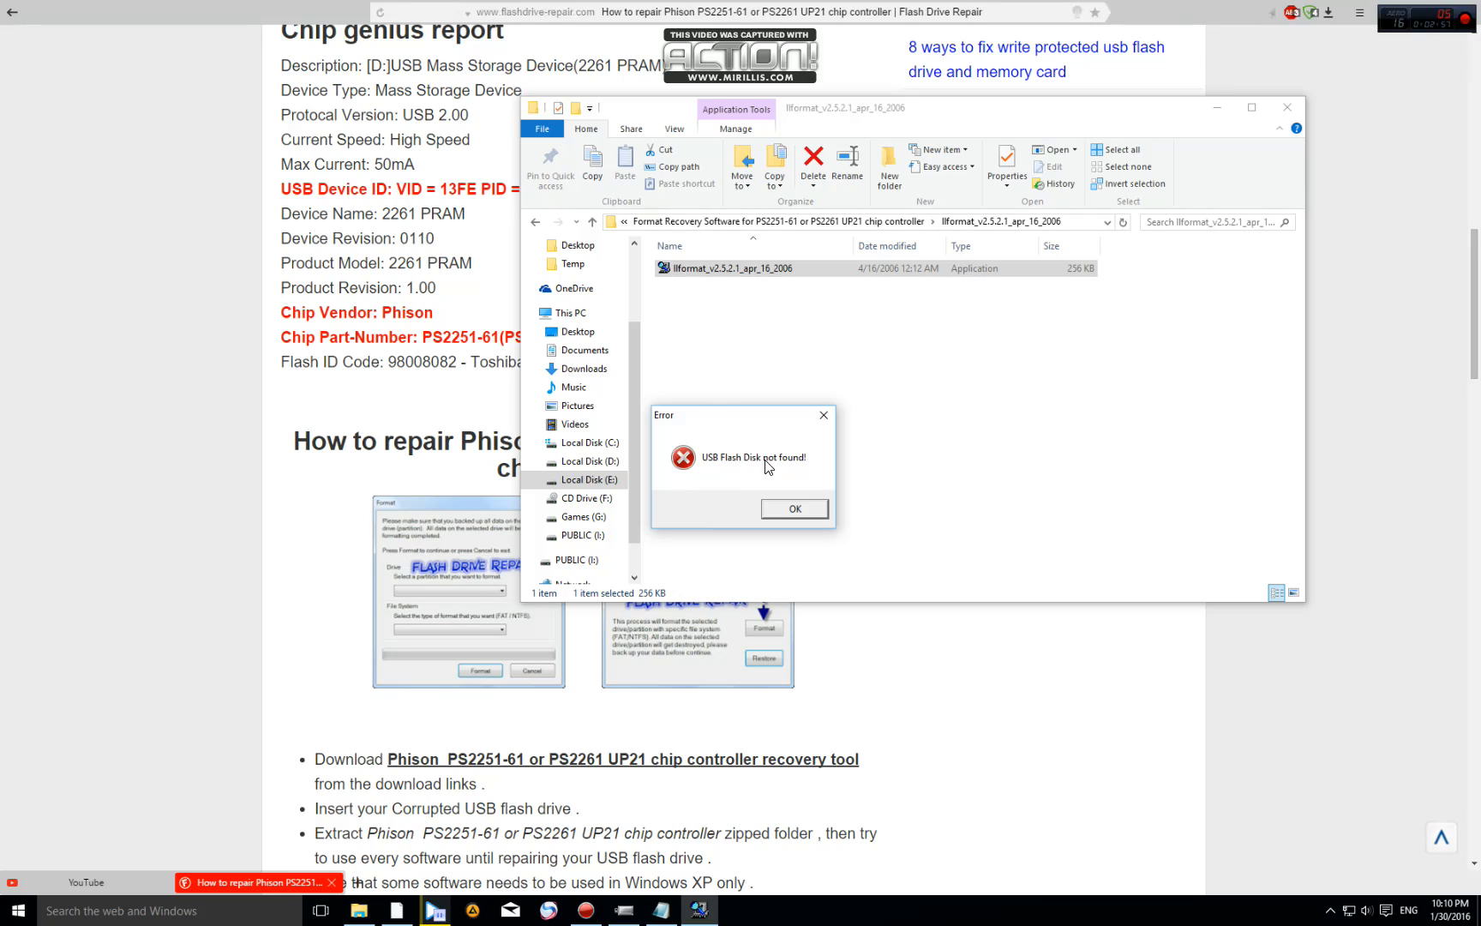
click(795, 510)
click(775, 220)
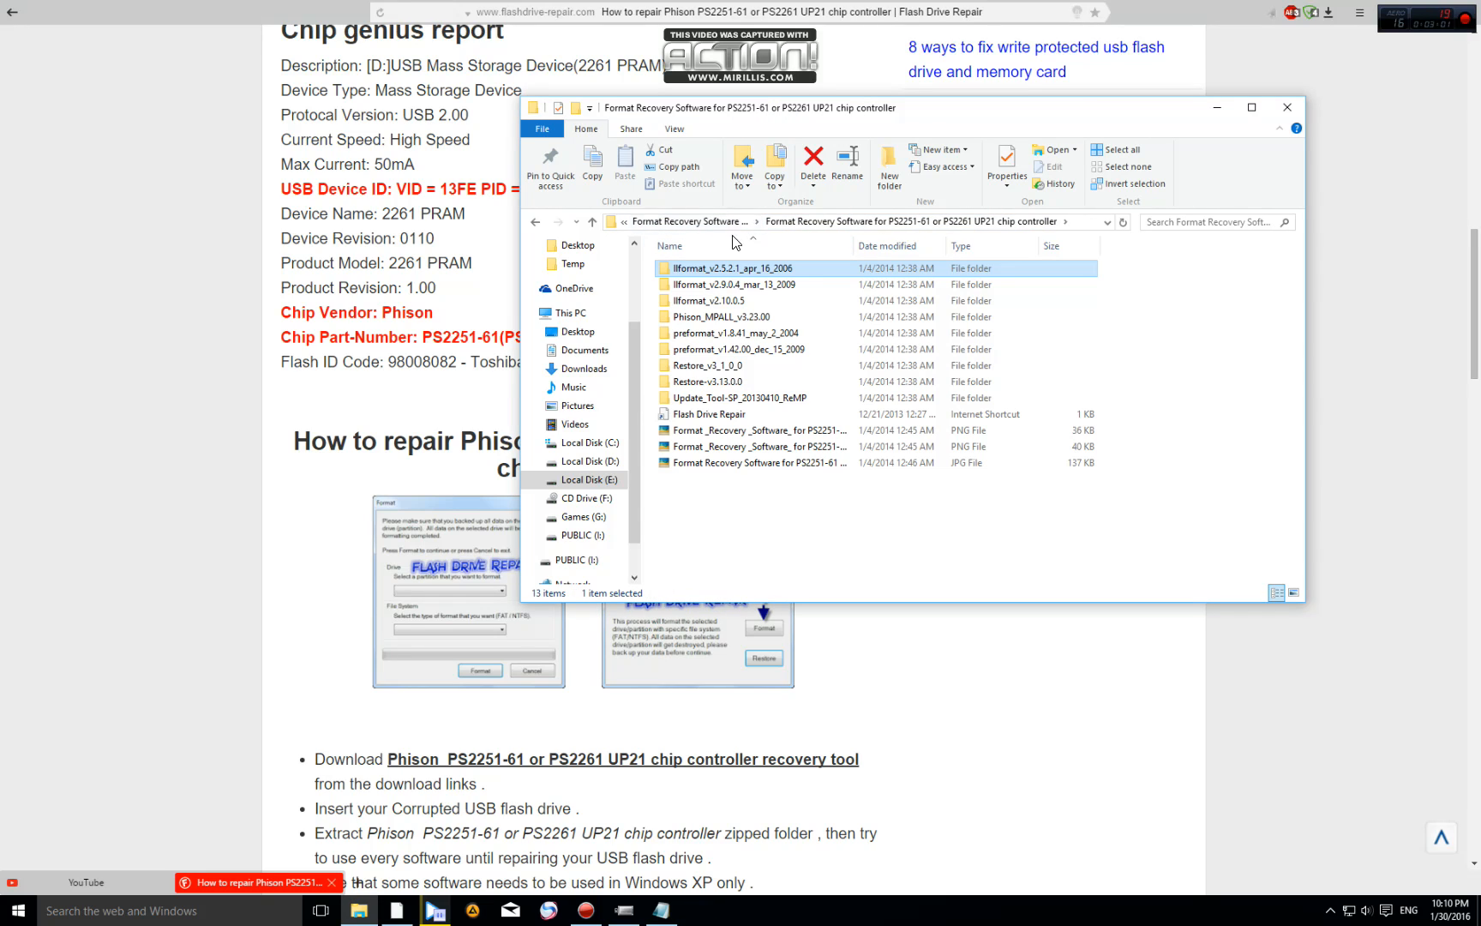
Step: Try llformat_v2.9.0.4_mar_13_2009, dismiss its error and return to the tools folder
double_click(727, 285)
right_click(716, 280)
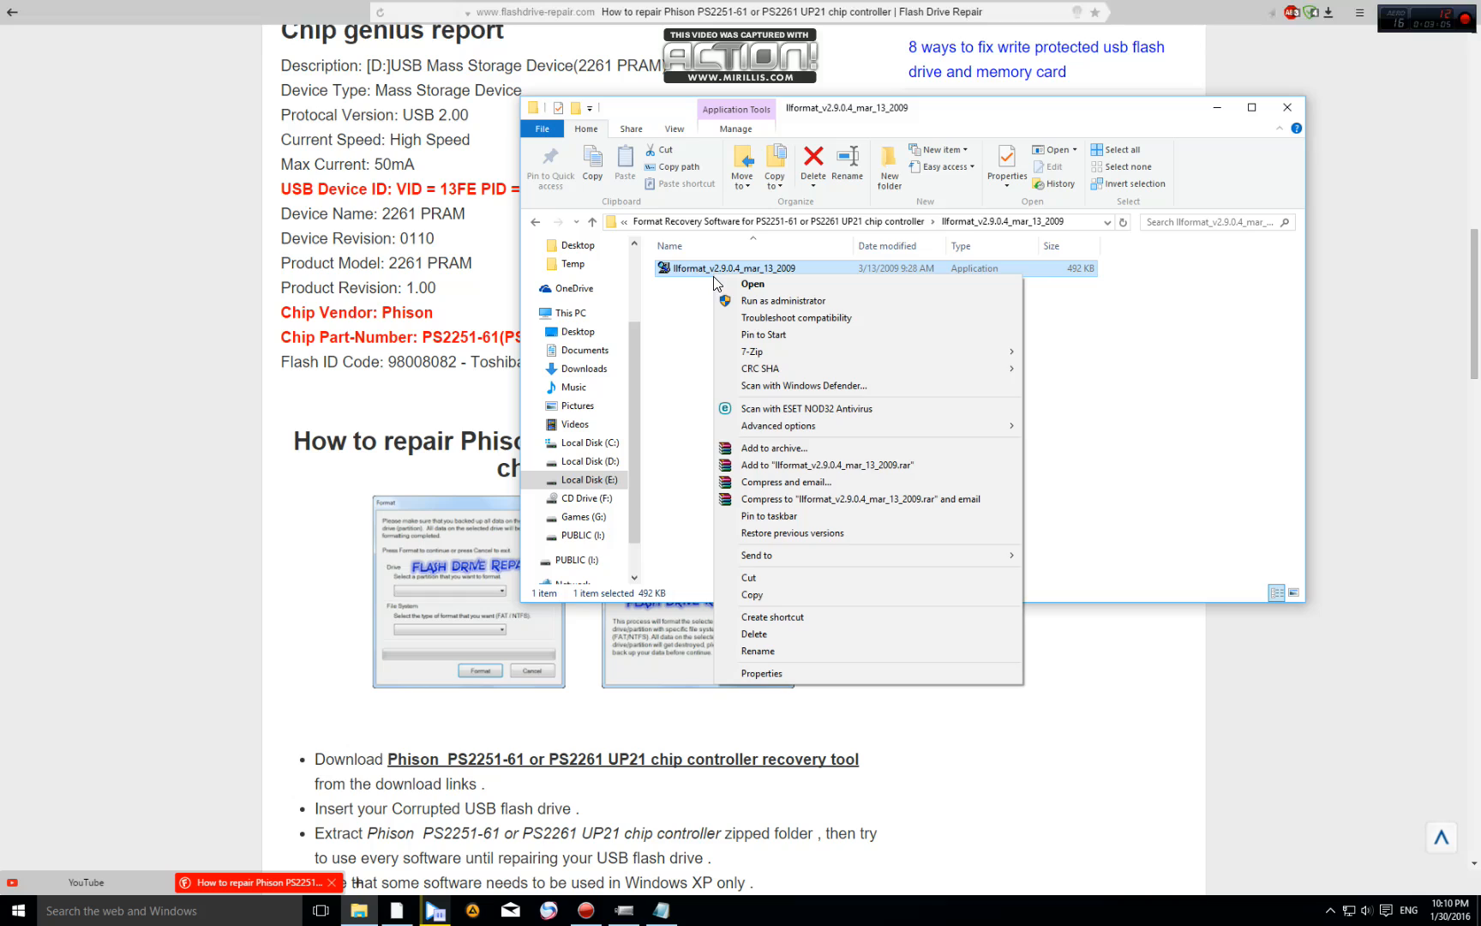
click(753, 284)
click(759, 457)
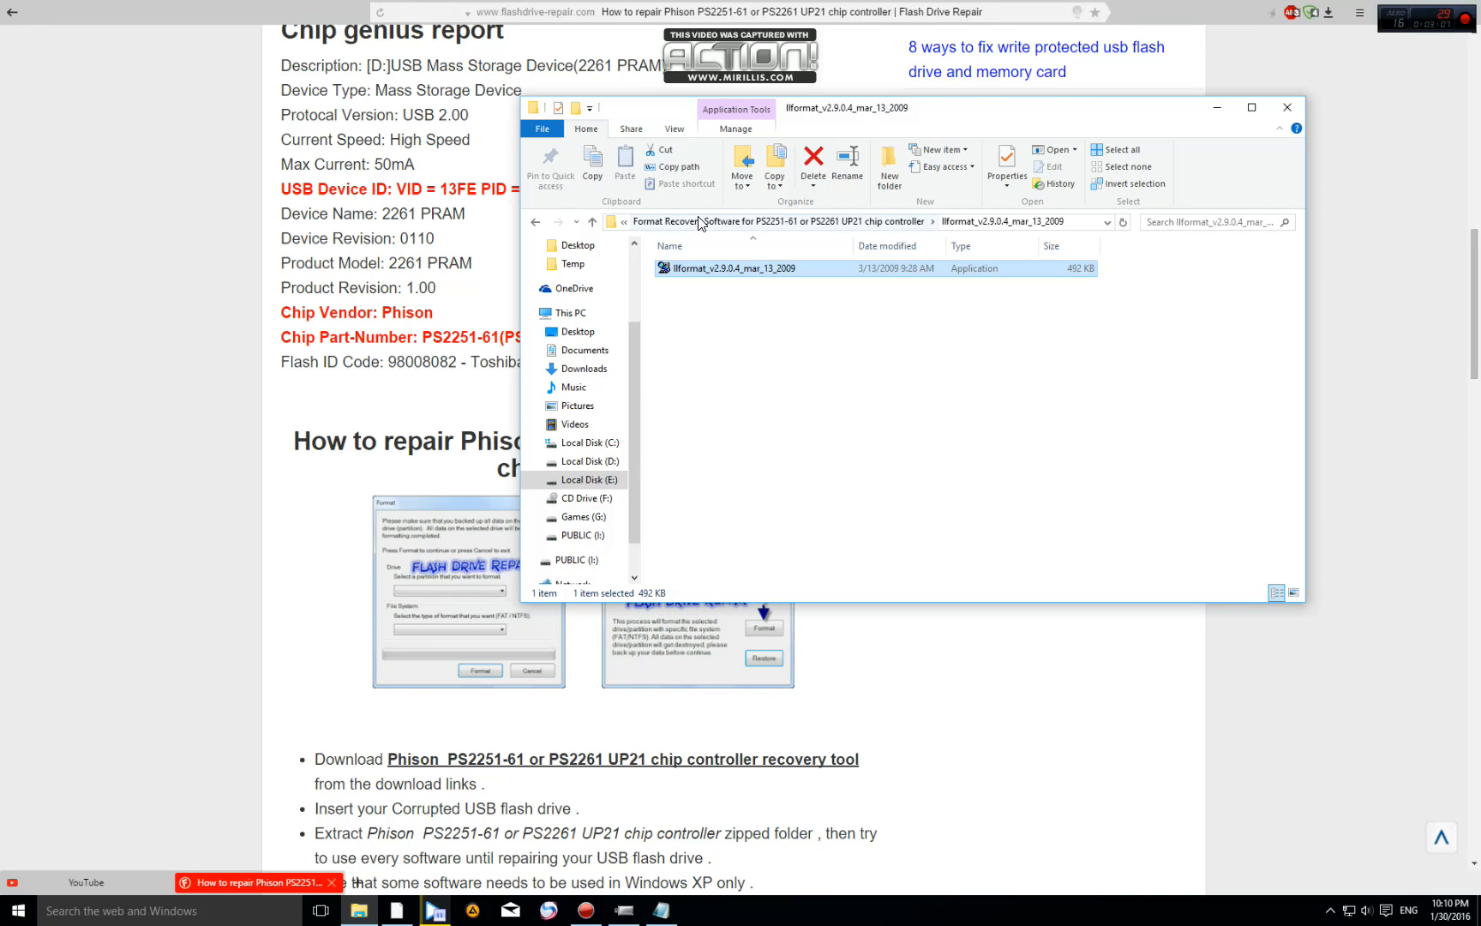
key(BackSpace)
Step: Run llformat_v2.10.0.5 as administrator, getting 'Preformat not supports this IC!', cancelling the troubleshooter
double_click(718, 285)
right_click(712, 271)
click(764, 310)
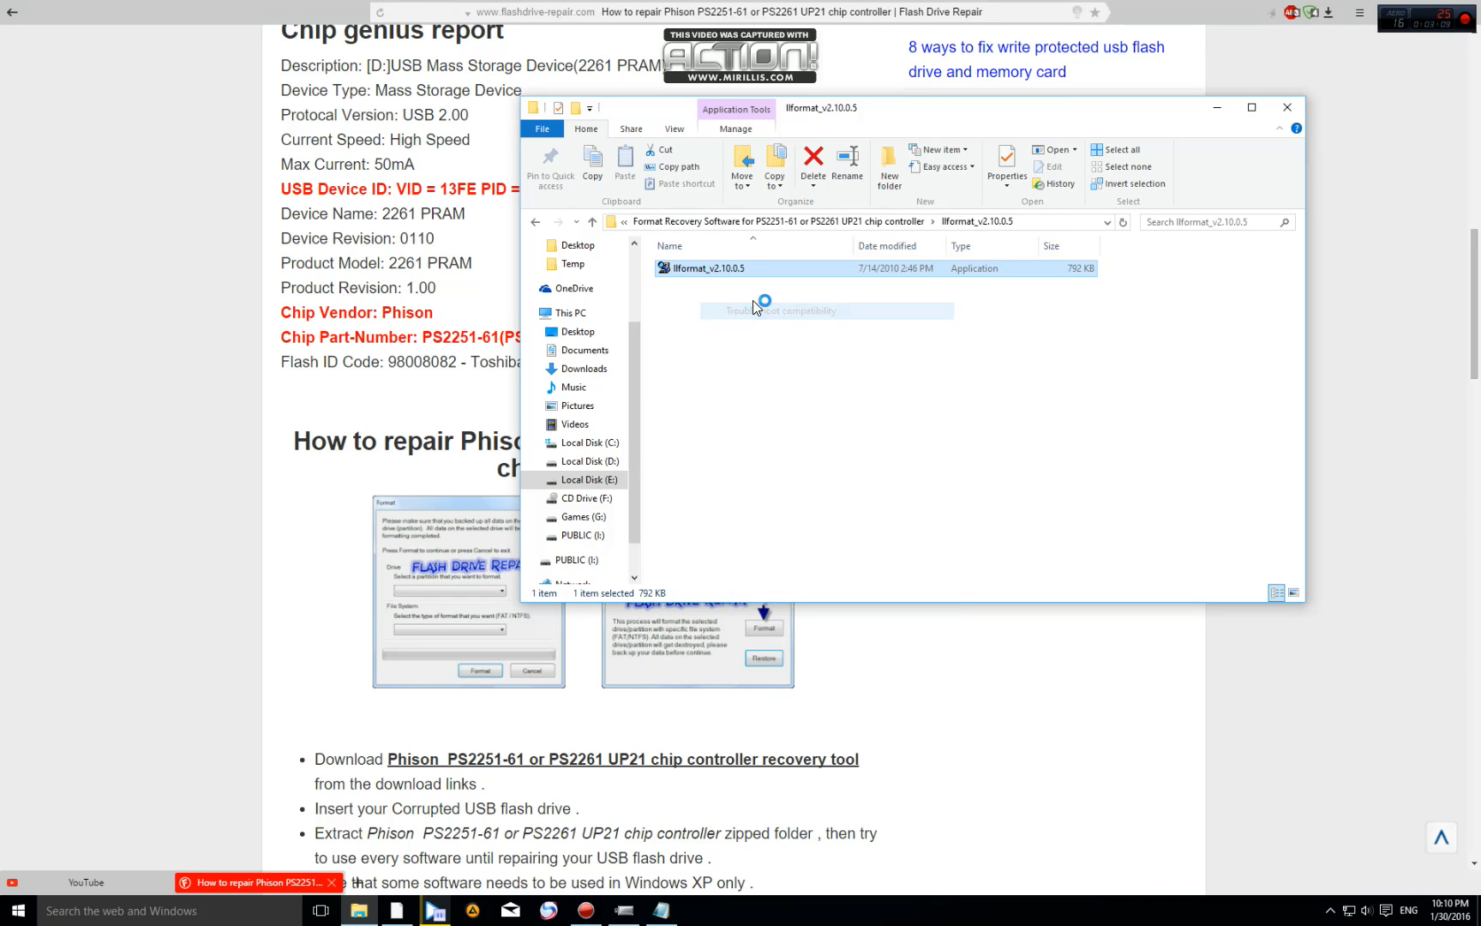
click(925, 598)
right_click(711, 274)
click(815, 298)
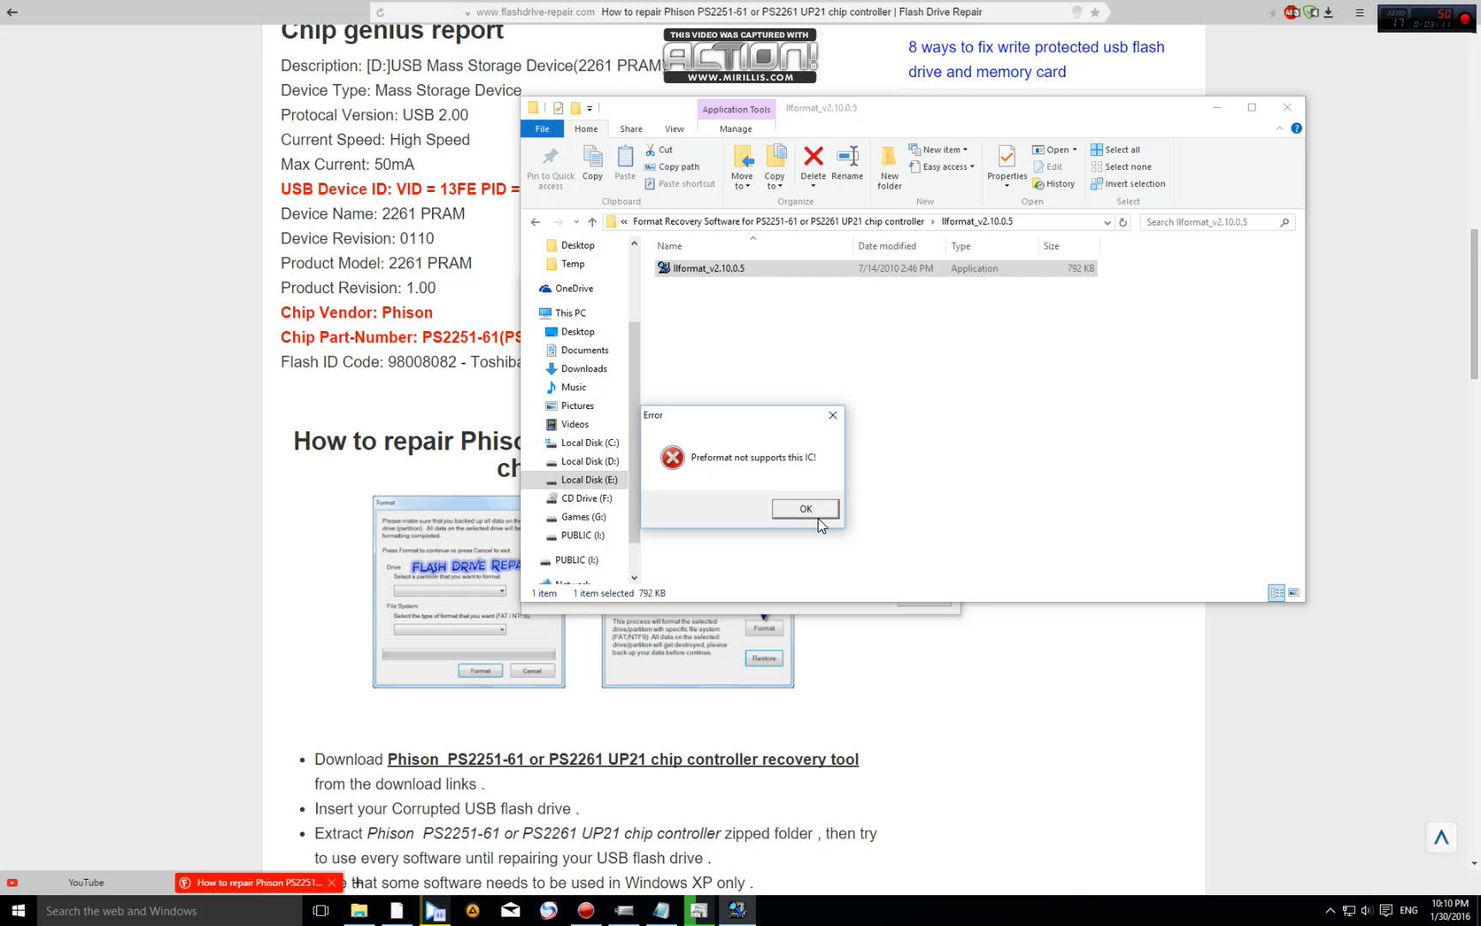
click(817, 514)
click(678, 915)
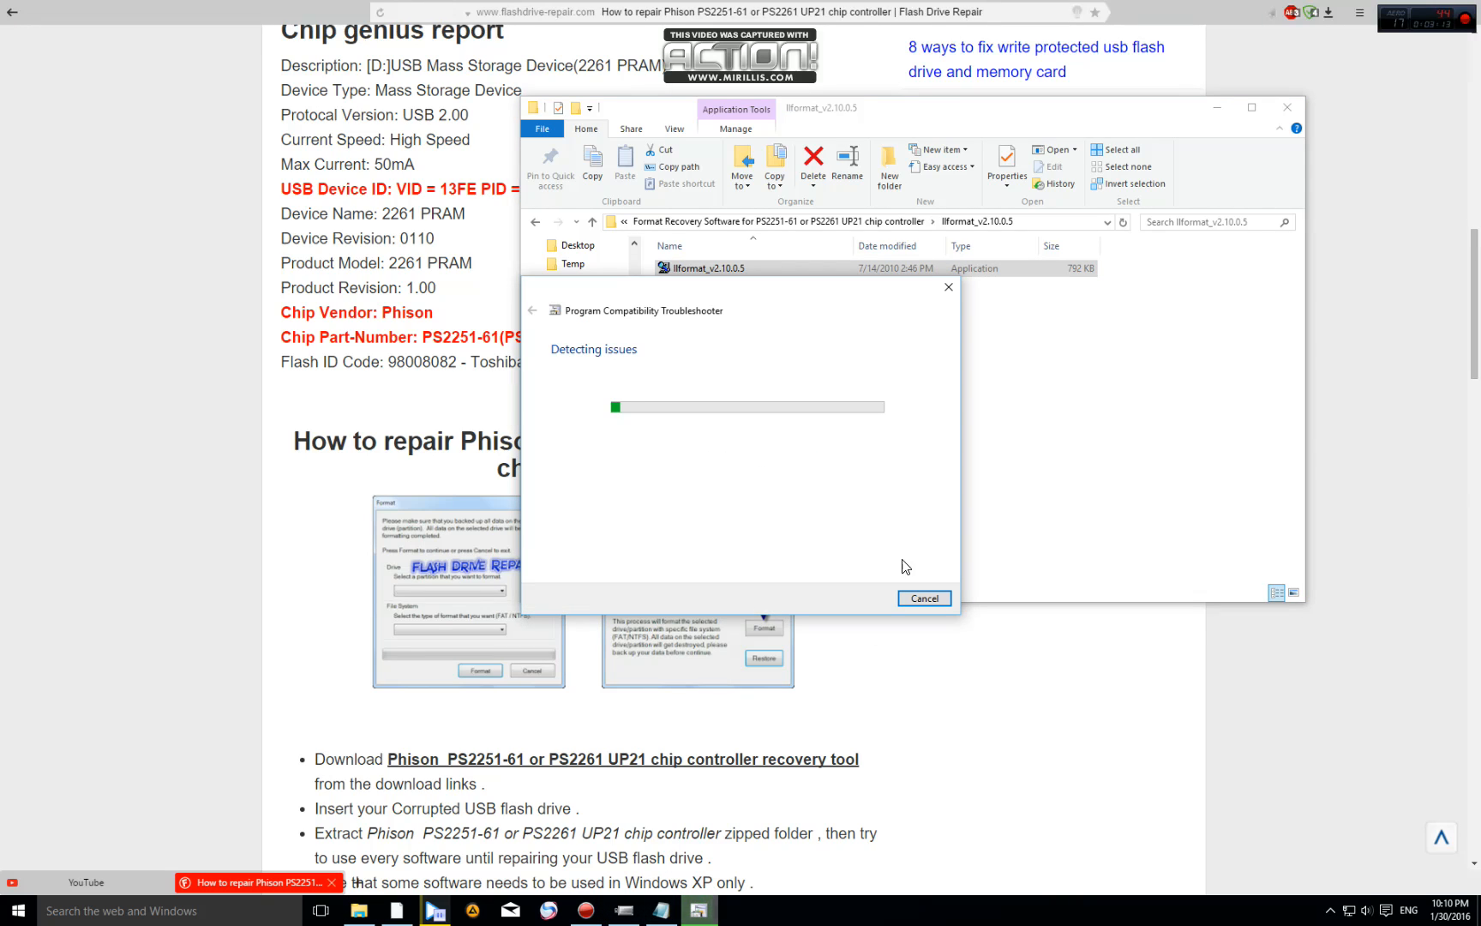
click(934, 601)
Step: Go back to the tools folder and run Restore v3.1.0.0 as administrator from Restore_v3_1_0_0
click(794, 317)
click(758, 221)
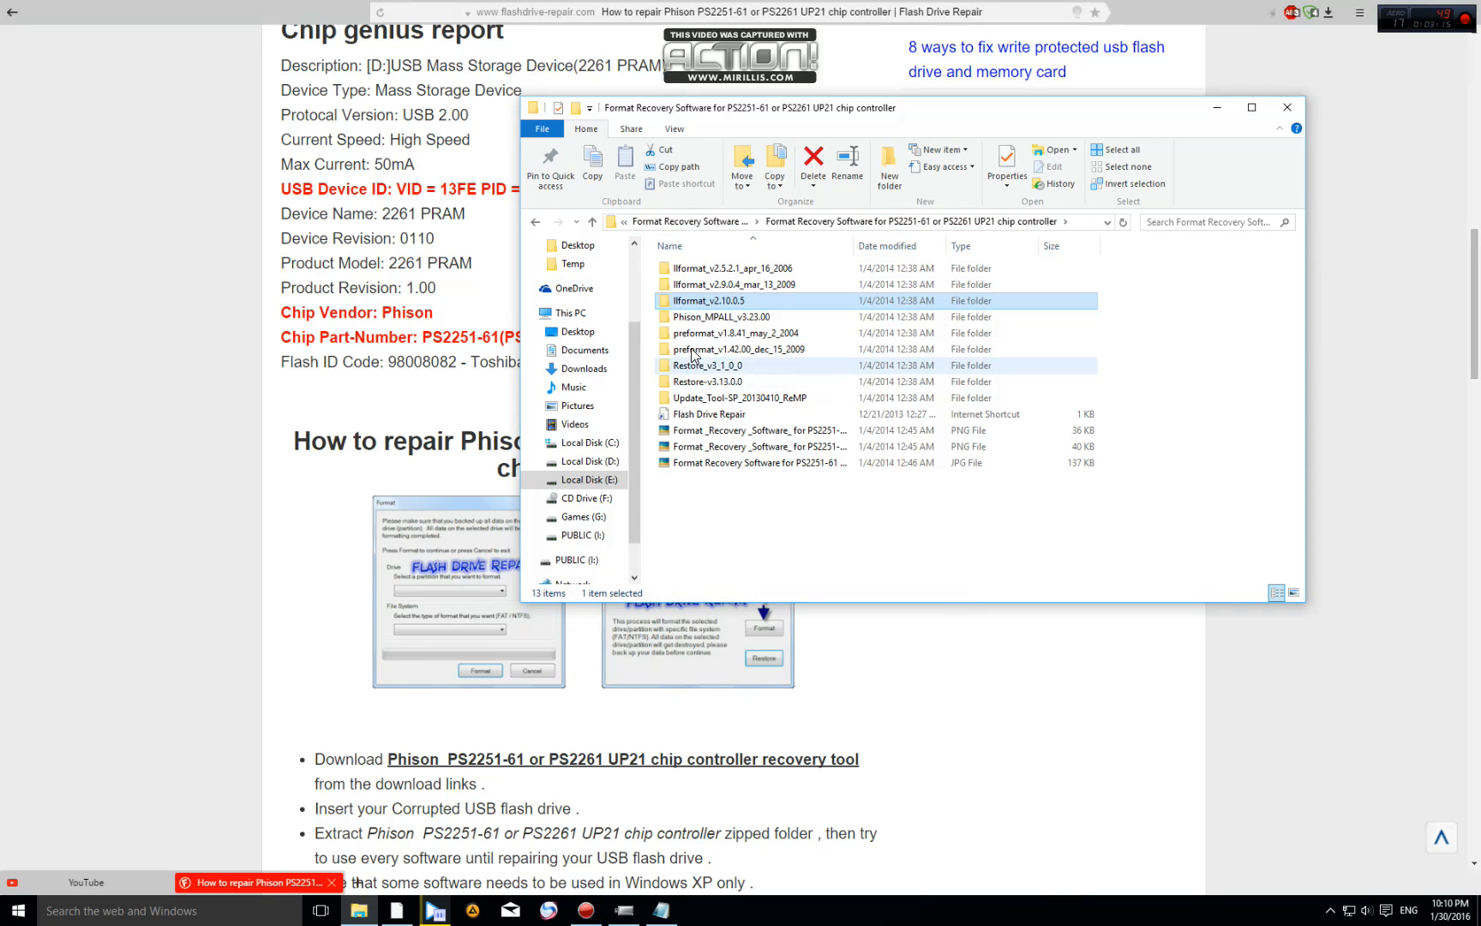
double_click(706, 366)
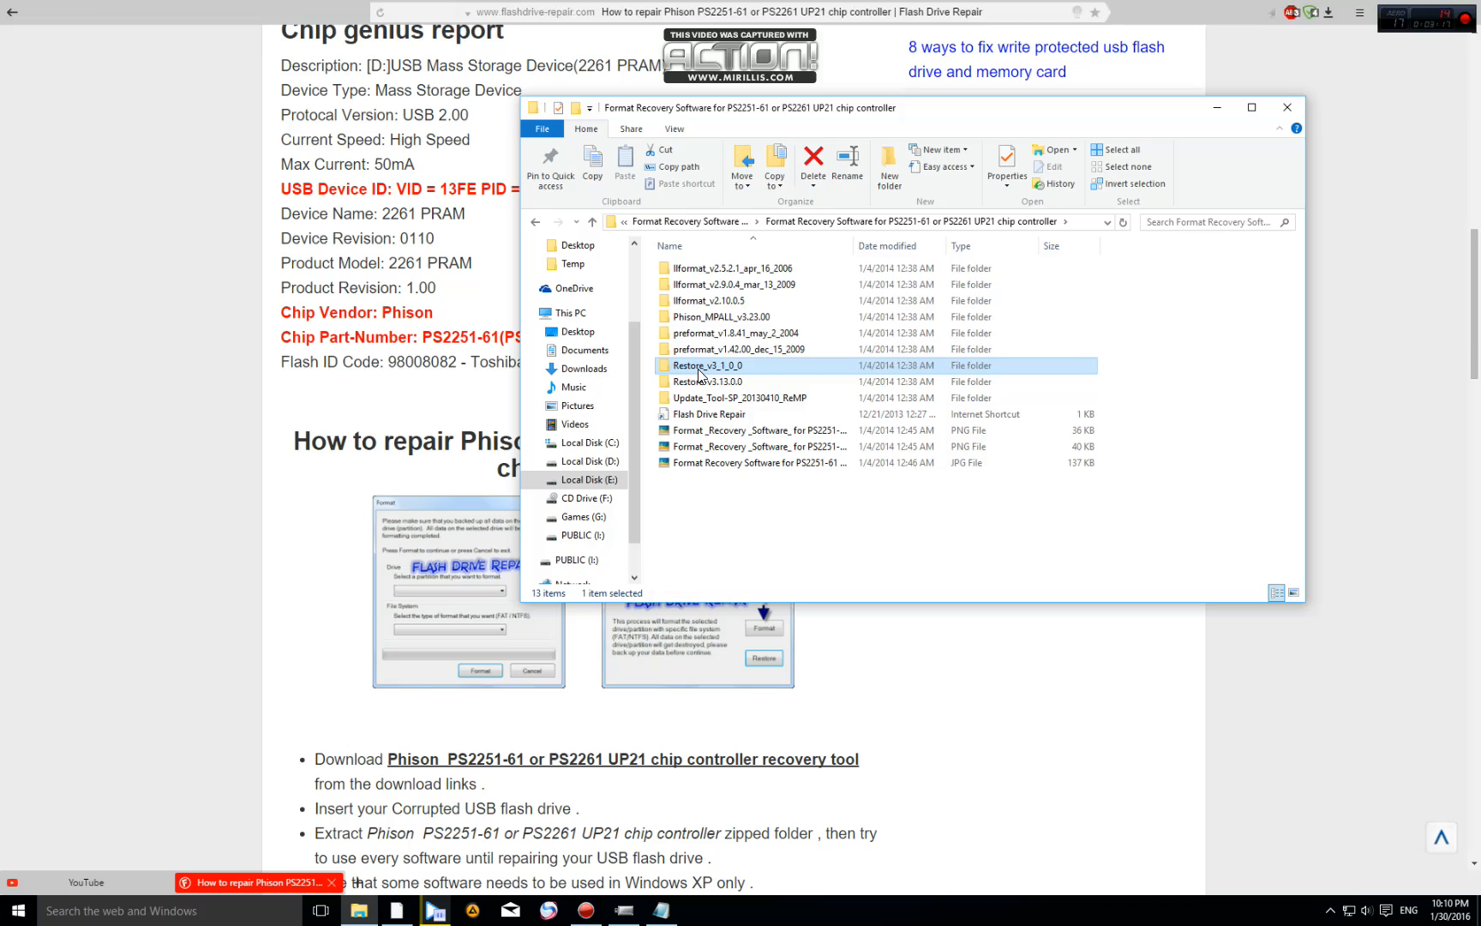
right_click(704, 268)
click(730, 299)
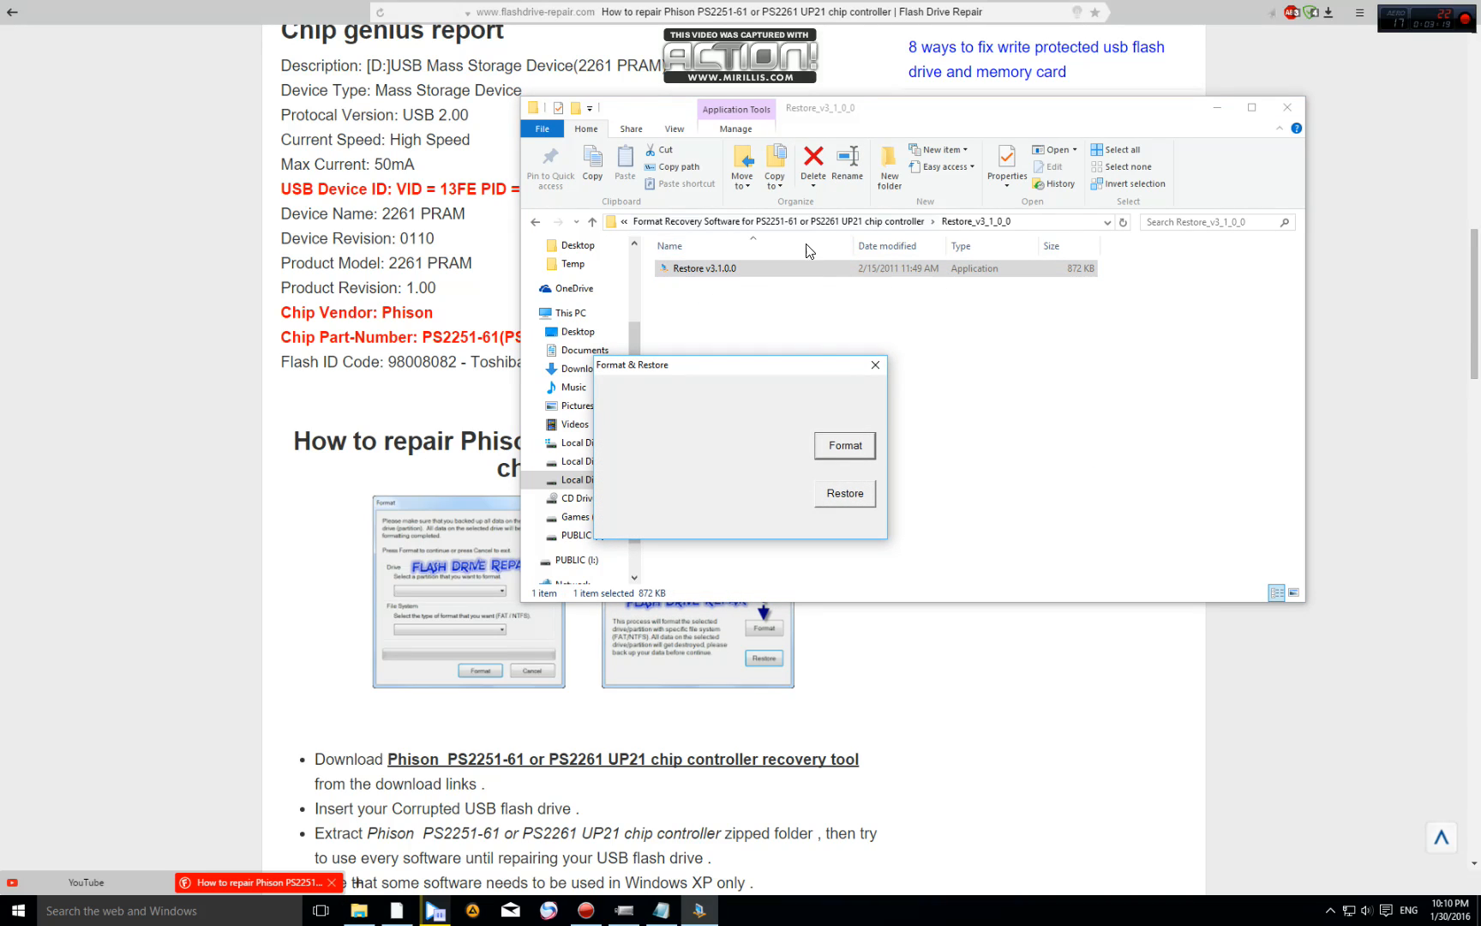
Step: Read the low-level Format & Restore warning dialog, then close it
drag(815, 368, 840, 380)
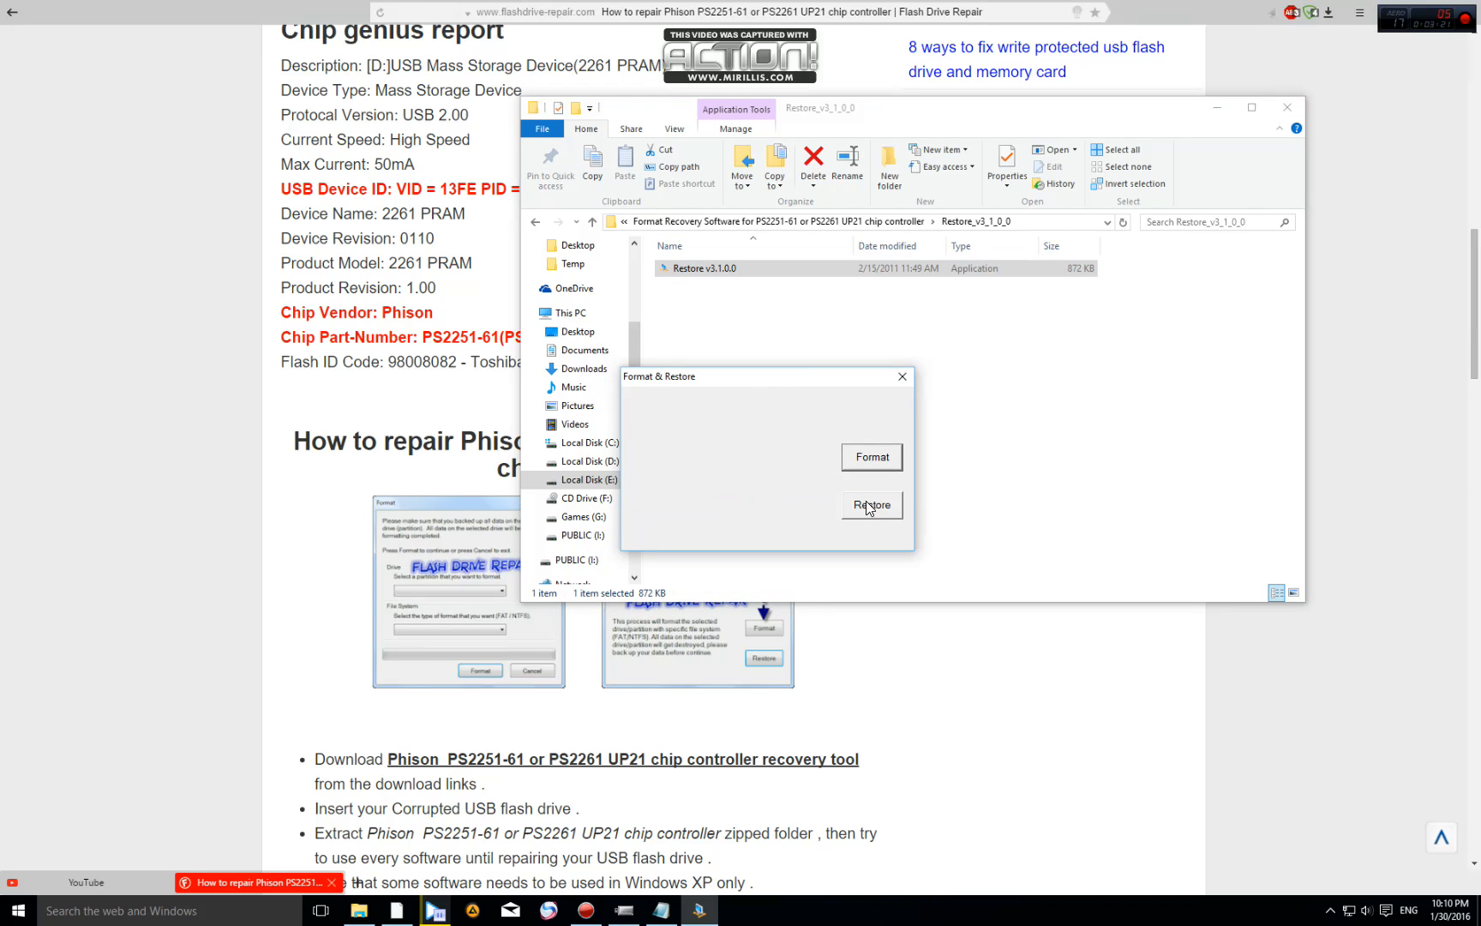
mouse_move(846, 493)
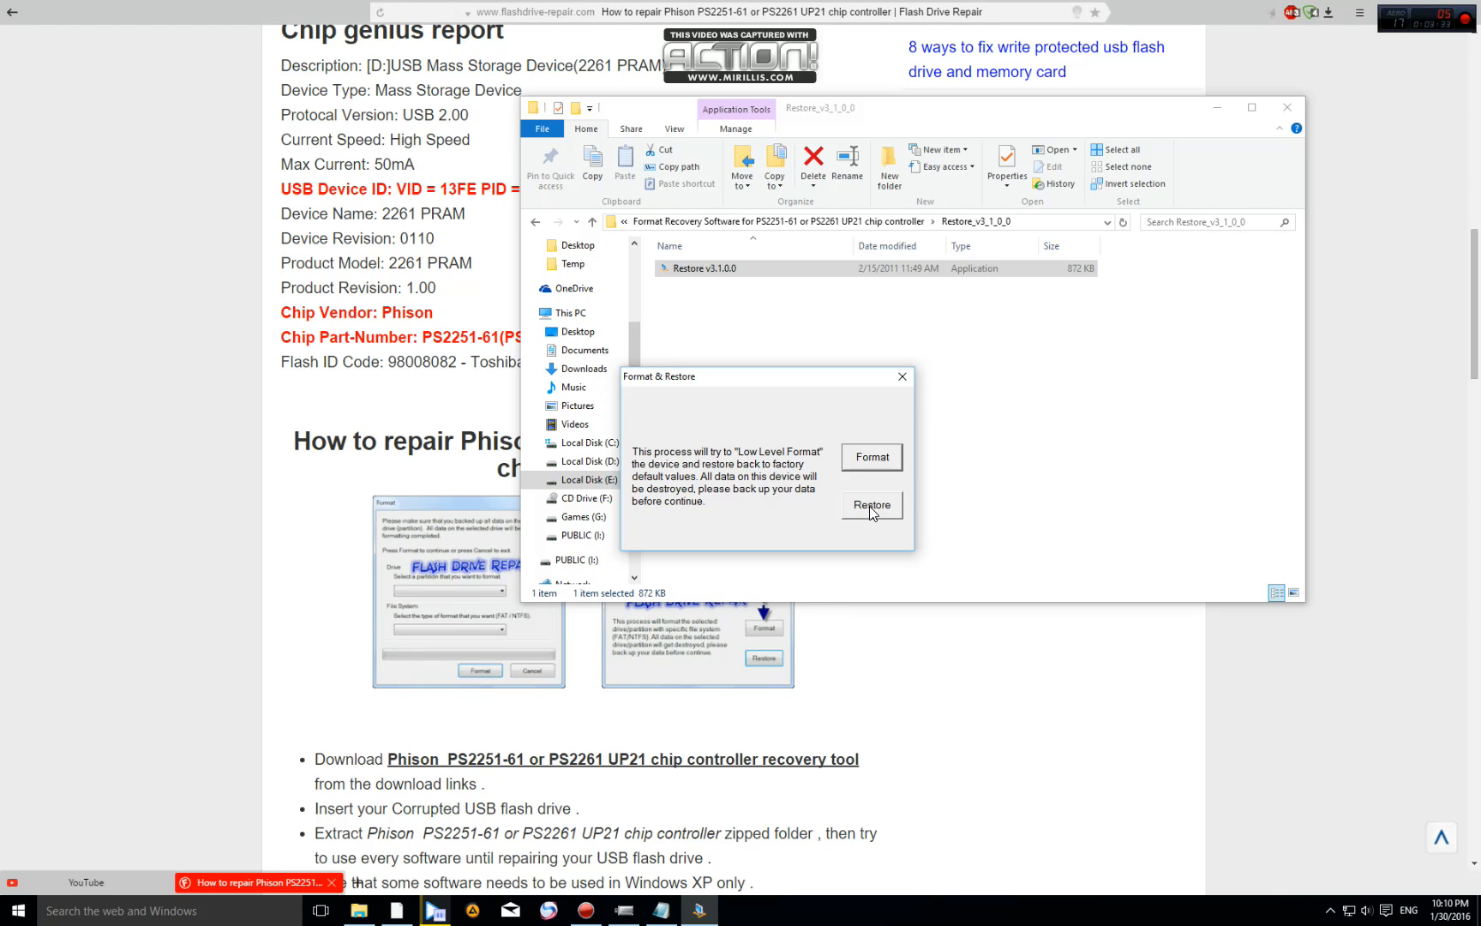
click(902, 378)
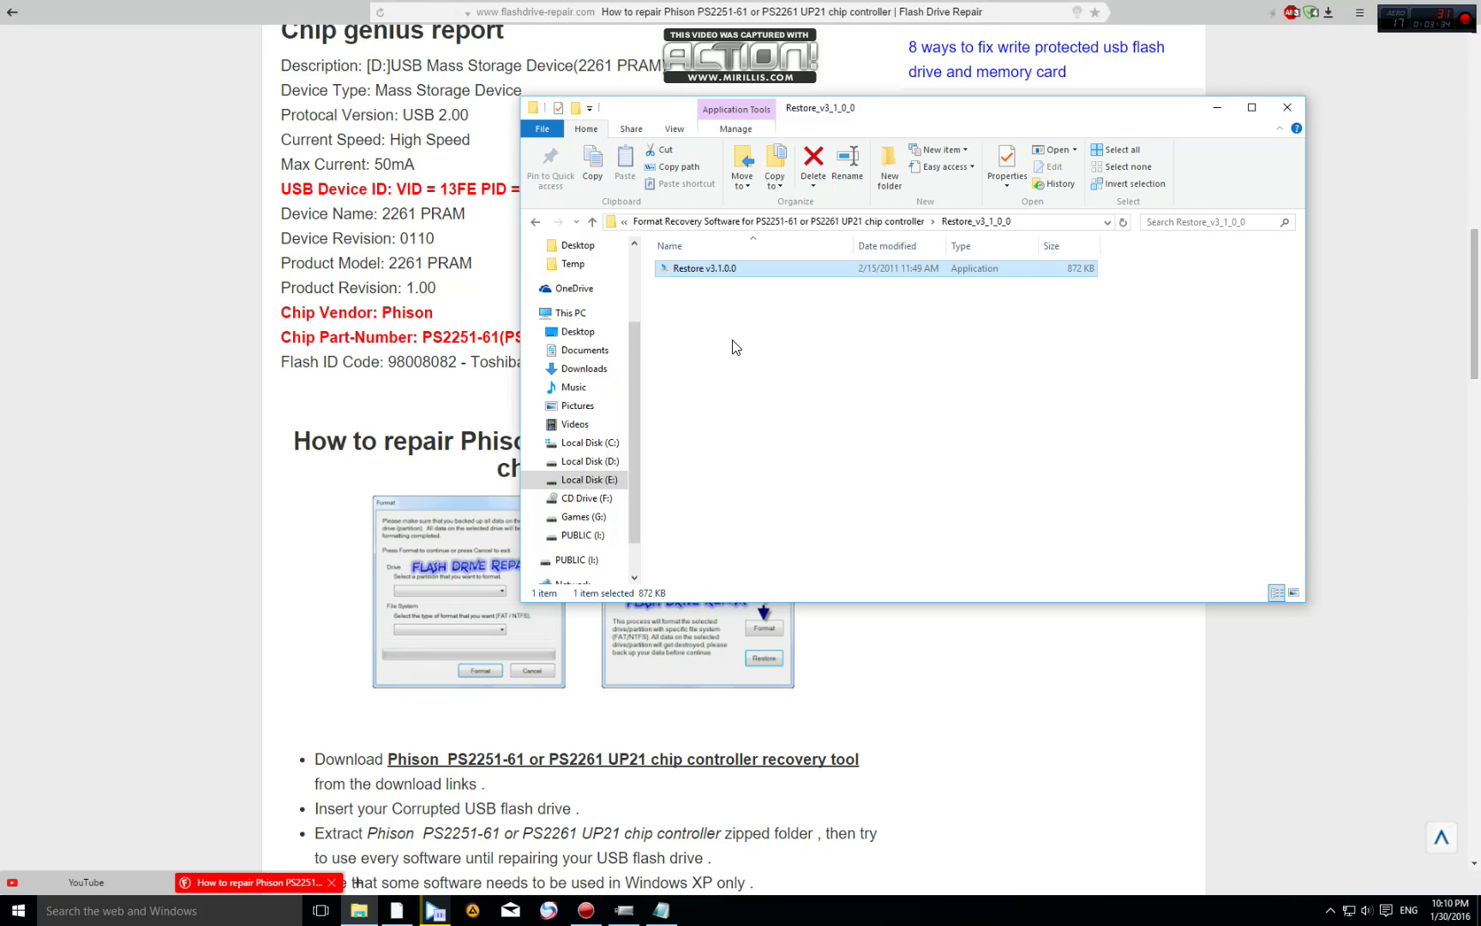
Step: Navigate back up to Temp and open the ChipGenius_v4_00_1024_0047 folder
click(764, 222)
click(695, 222)
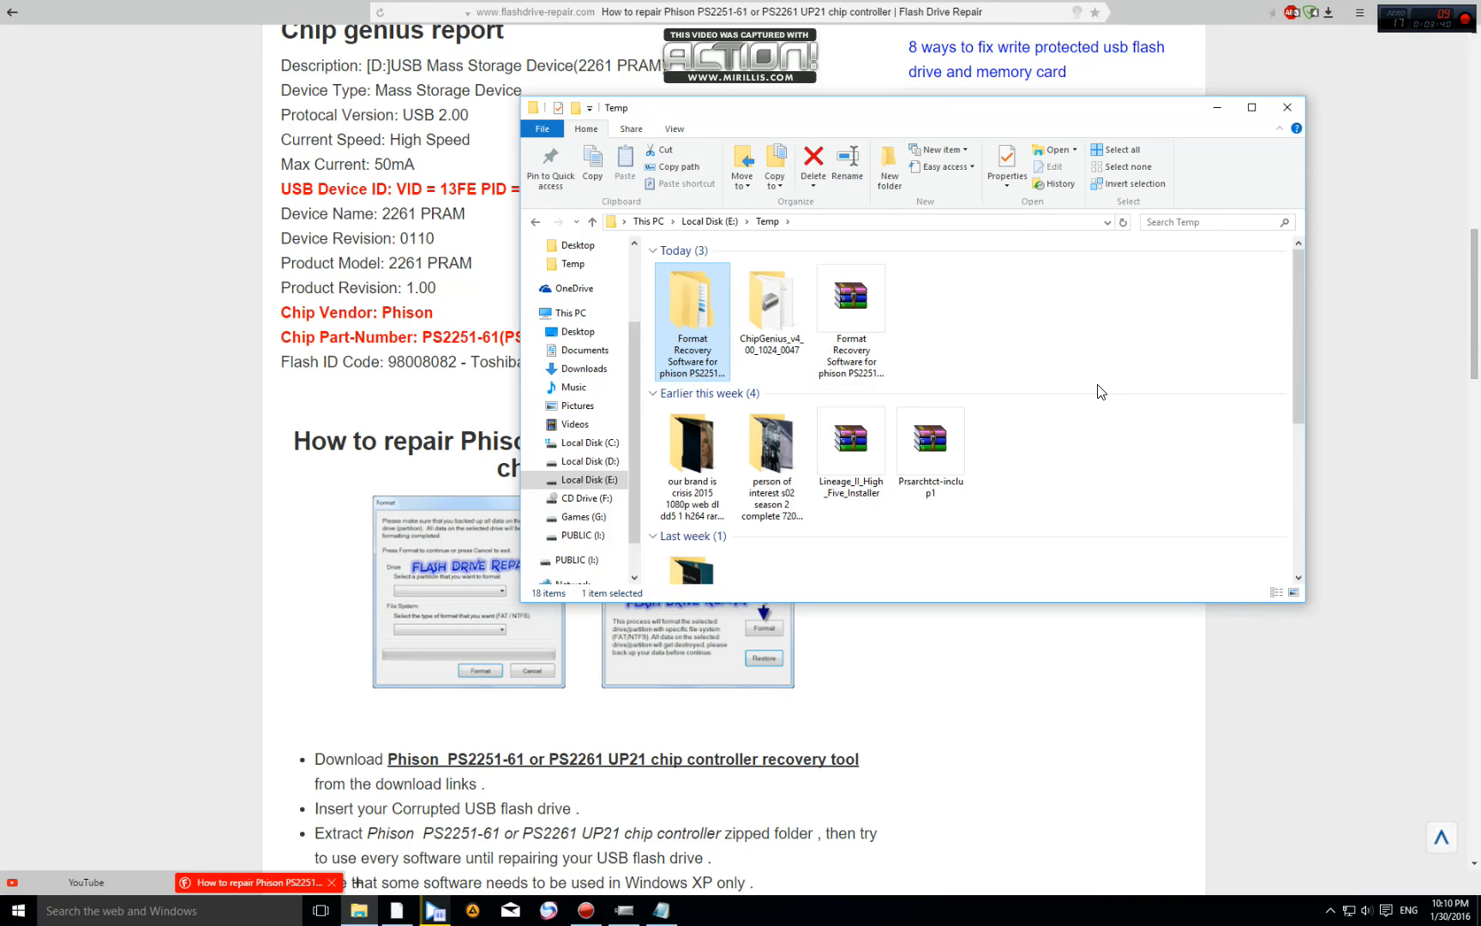
click(266, 452)
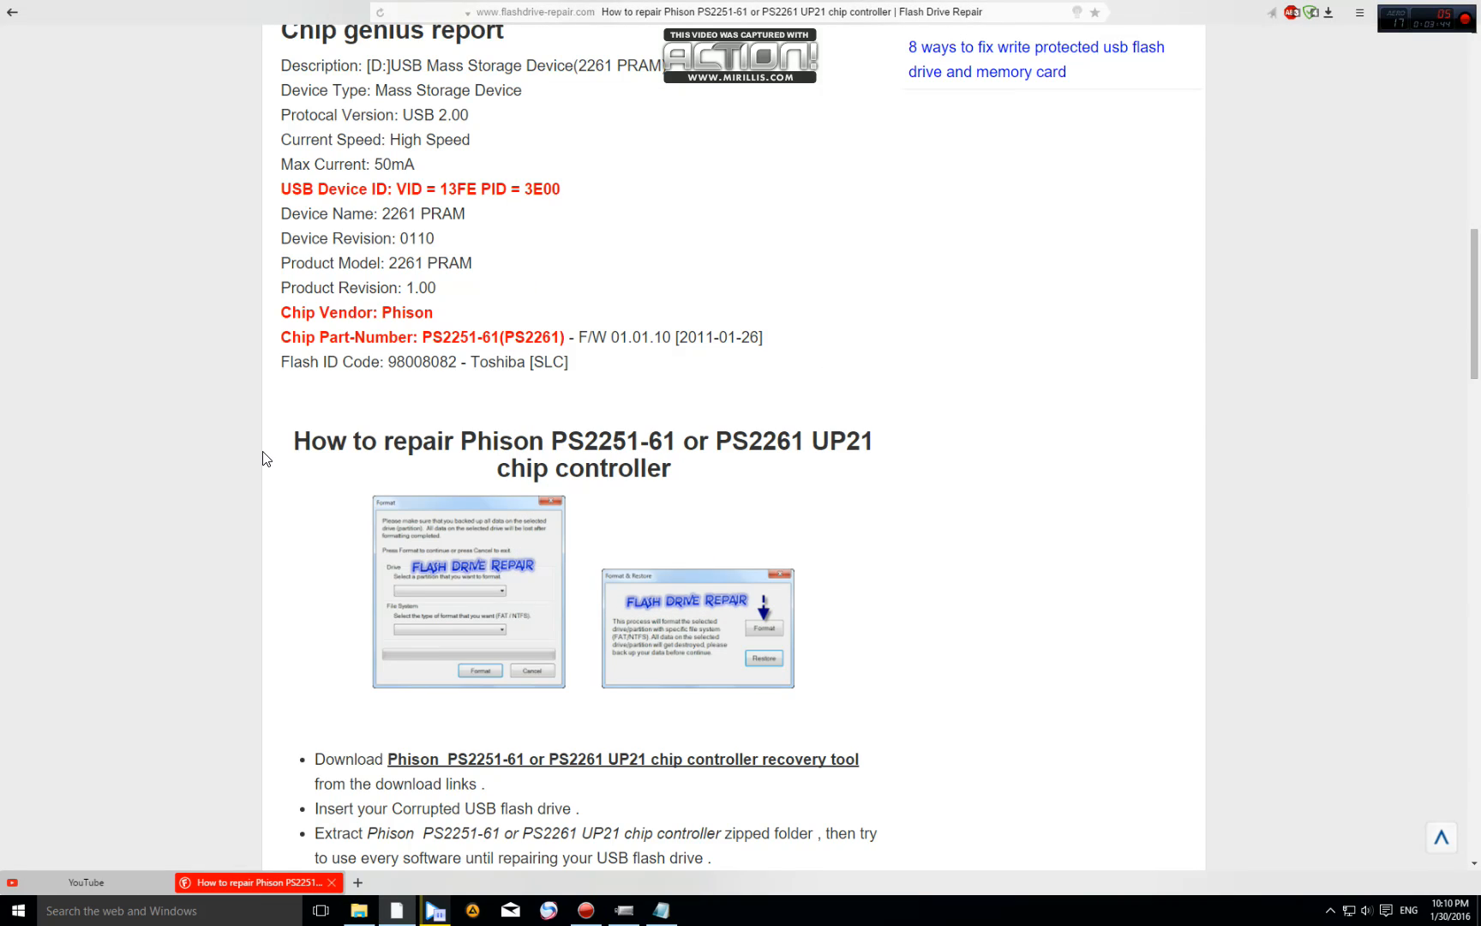
click(360, 910)
click(773, 313)
double_click(776, 336)
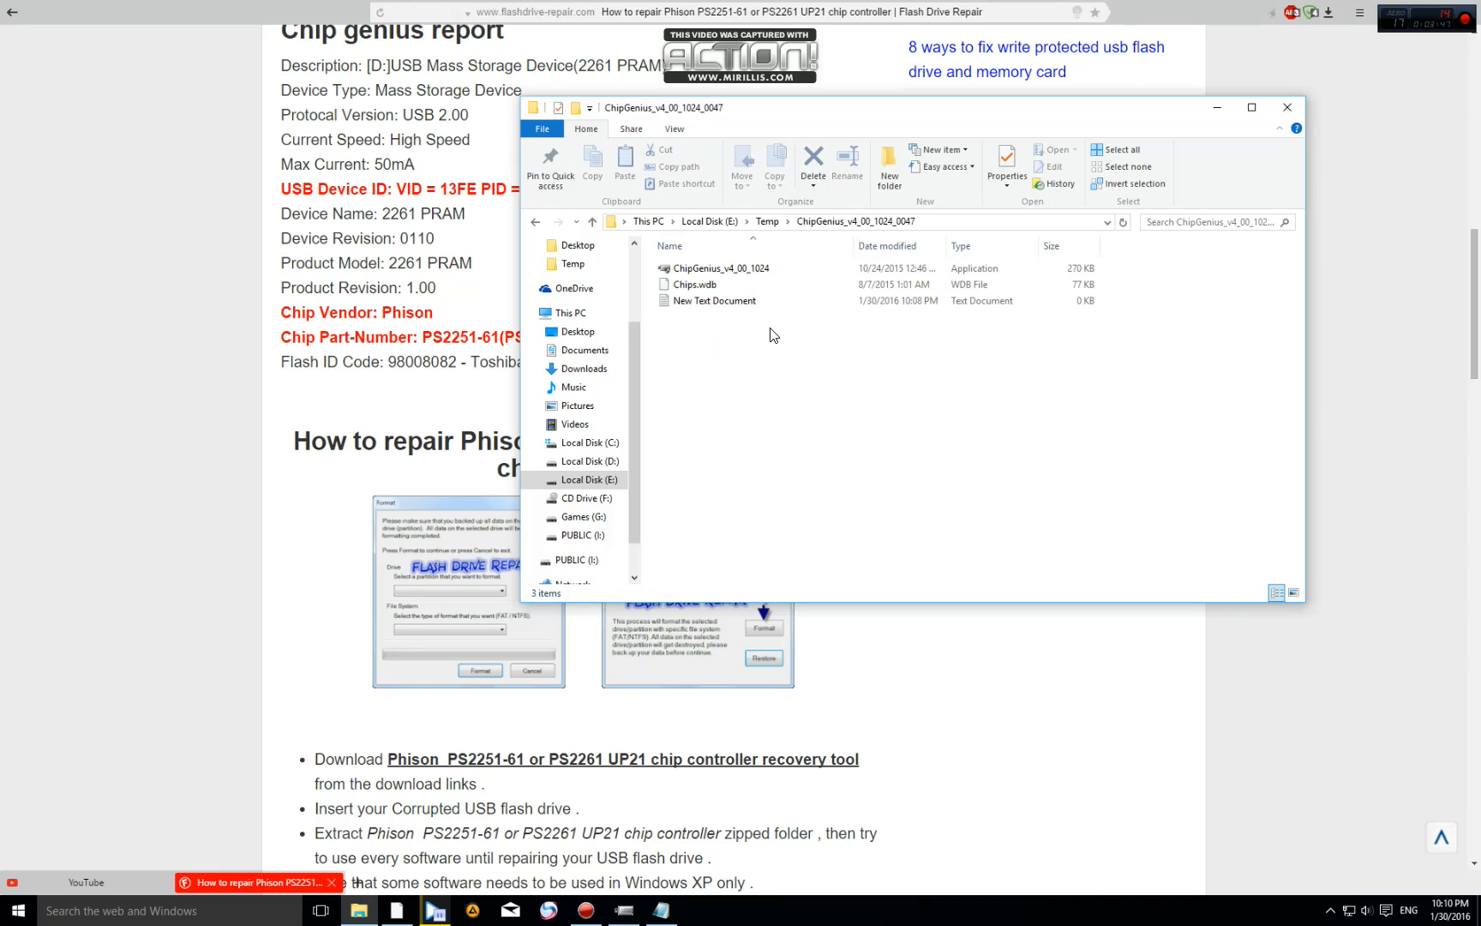